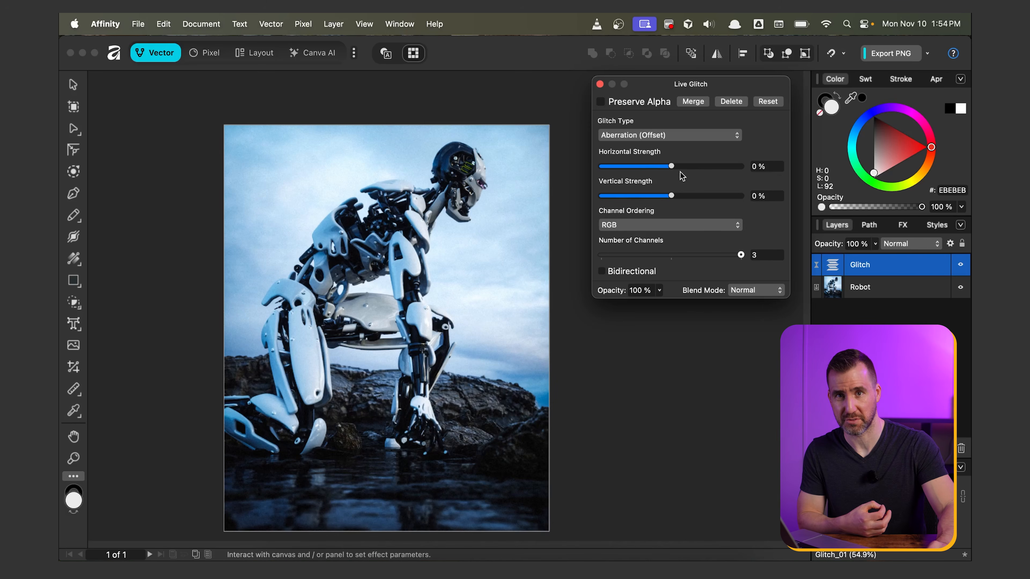
Set the Aberration (Offset) glitch to 37% horizontal strength and 53% vertical strength.
{"action": "left_click_drag", "start_coordinate": [674, 173], "coordinate": [711, 201]}
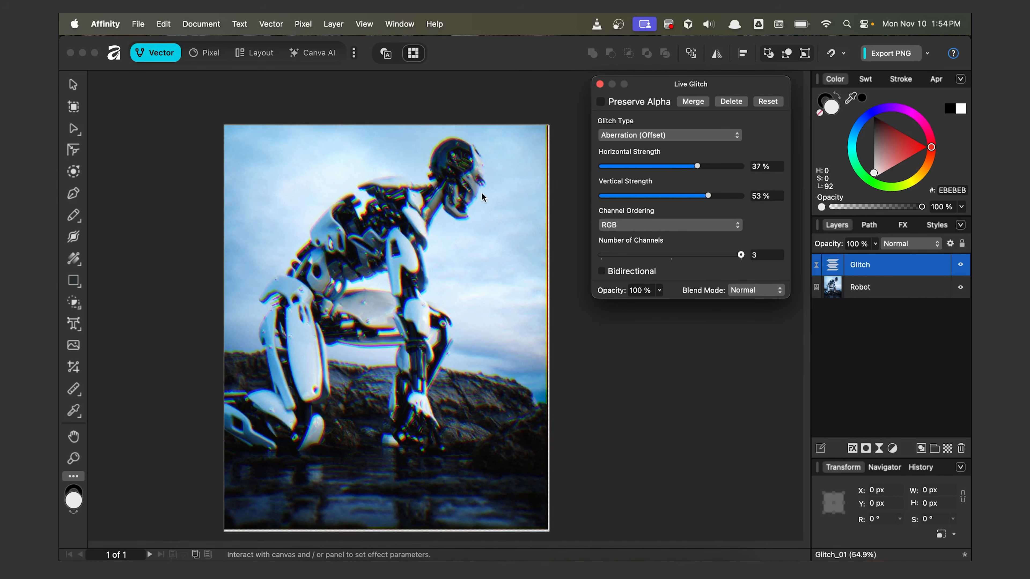
{"action": "scroll", "coordinate": [436, 201], "scroll_direction": "up", "scroll_amount": 8}
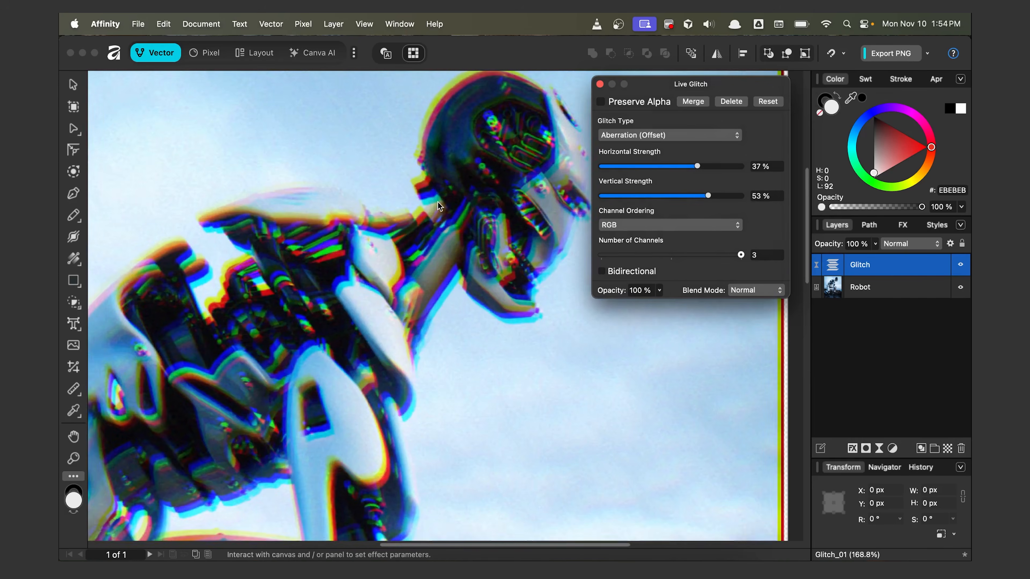
{"action": "scroll", "coordinate": [438, 202], "scroll_direction": "up", "scroll_amount": 1}
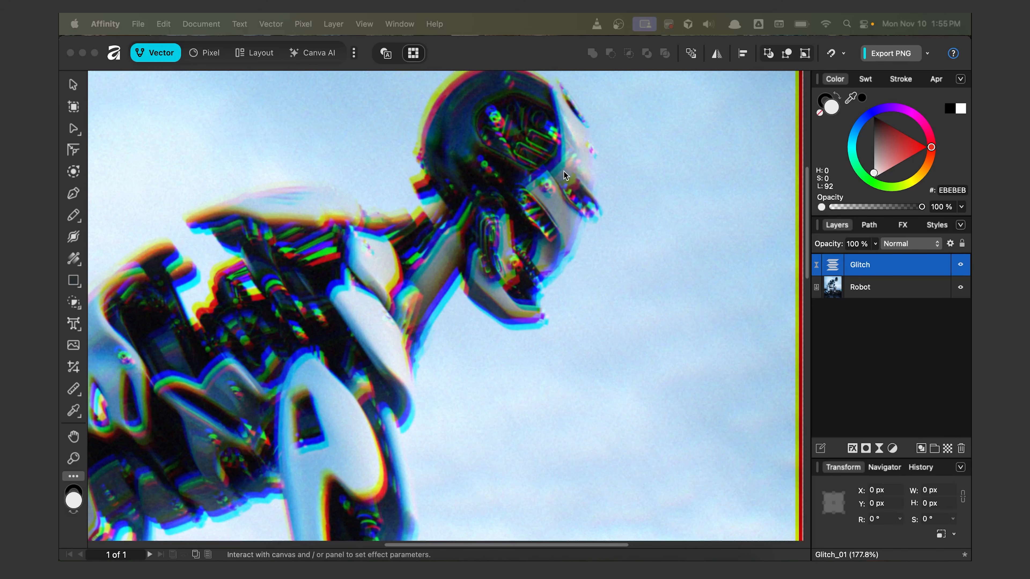
Change the Glitch filter's type to Quantization with a 40% glitch strength and close its settings.
{"action": "double_click", "coordinate": [833, 268]}
{"action": "left_click", "coordinate": [689, 137]}
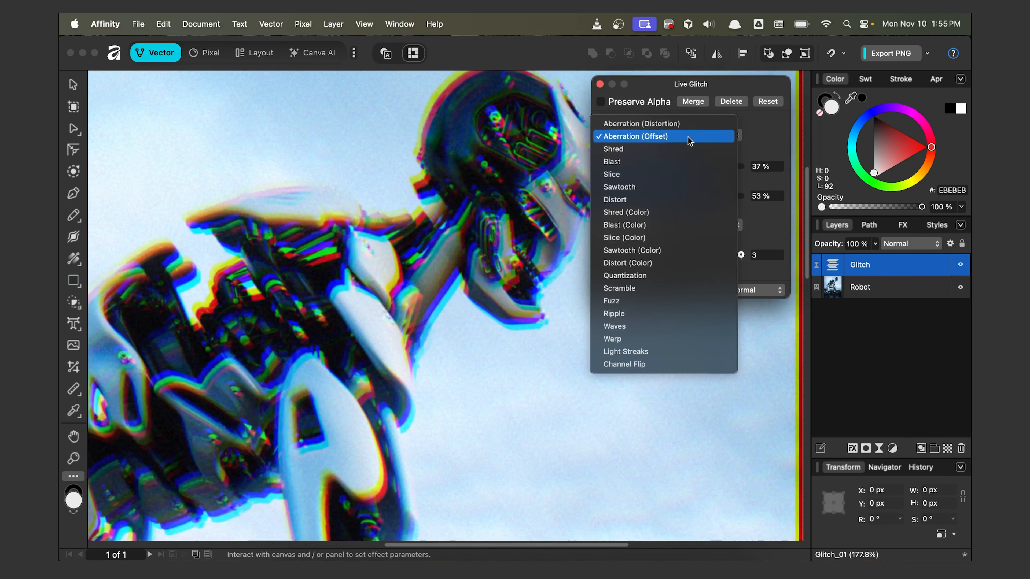
{"action": "left_click", "coordinate": [647, 278]}
{"action": "left_click_drag", "start_coordinate": [606, 212], "coordinate": [657, 214]}
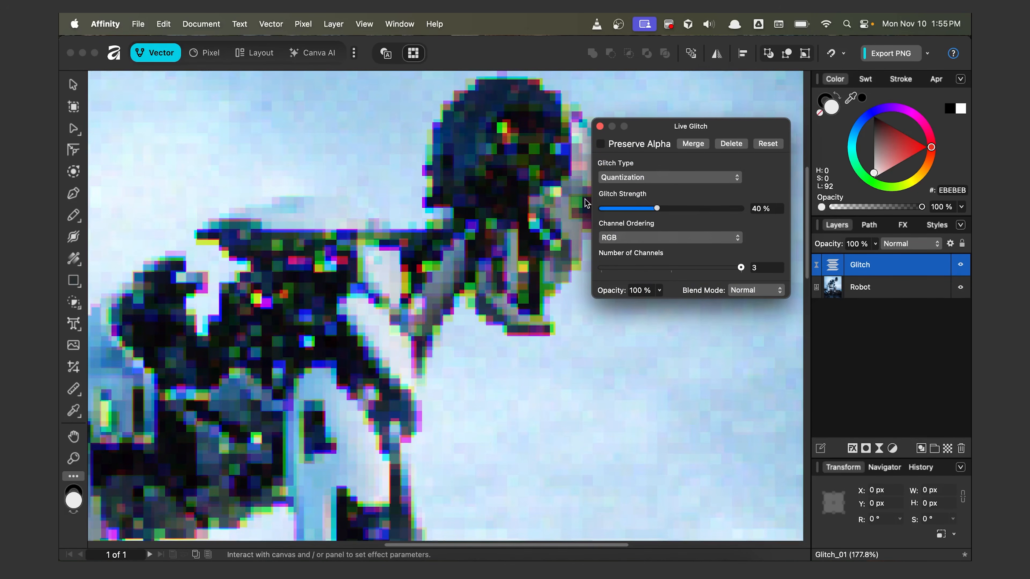
{"action": "left_click_drag", "start_coordinate": [620, 144], "coordinate": [635, 123]}
{"action": "left_click", "coordinate": [616, 107]}
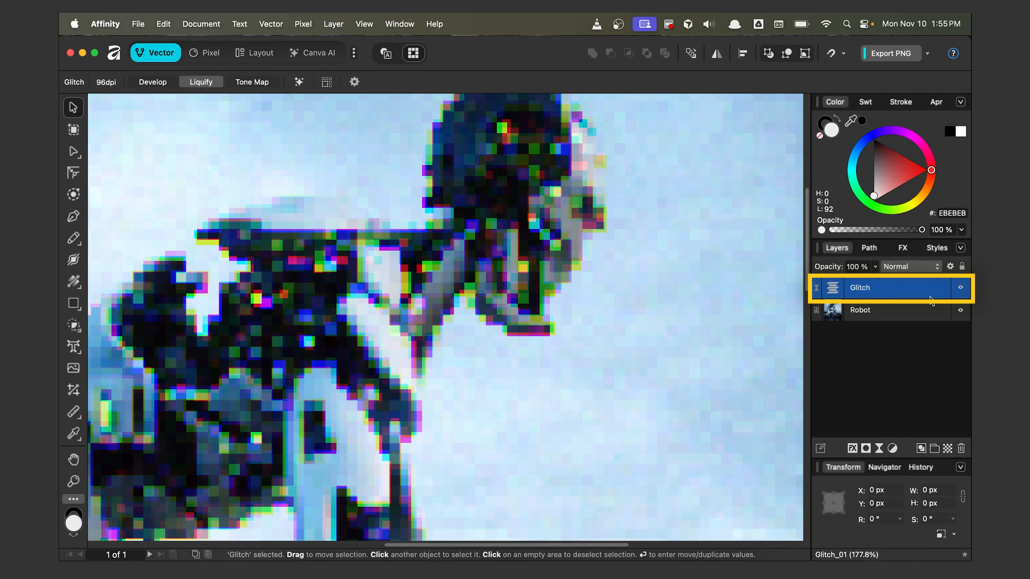
Compare the robot image with and without the Glitch layer by toggling its visibility, leaving it shown.
{"action": "left_click", "coordinate": [959, 292]}
{"action": "left_click", "coordinate": [959, 292]}
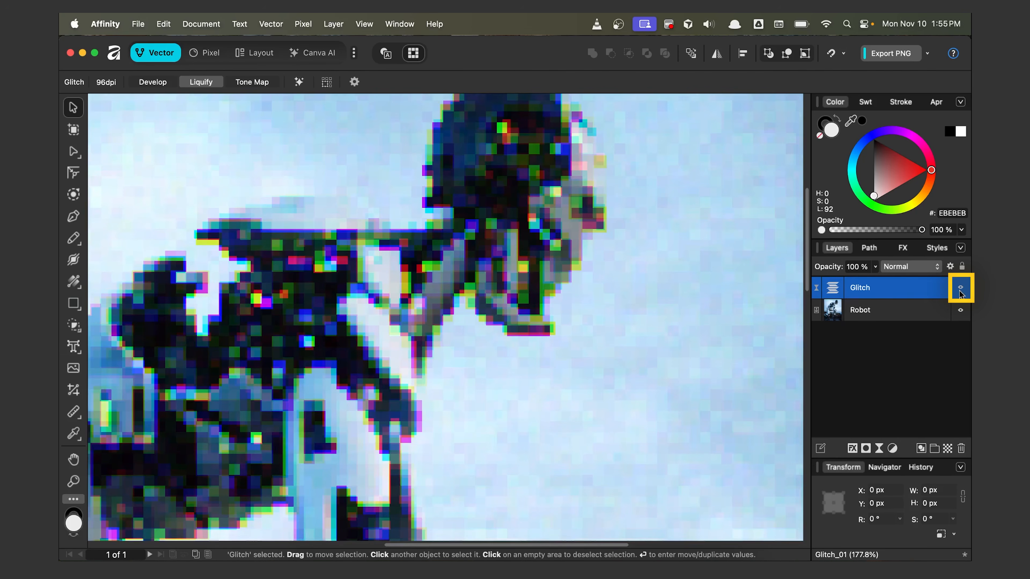
{"action": "left_click", "coordinate": [959, 292]}
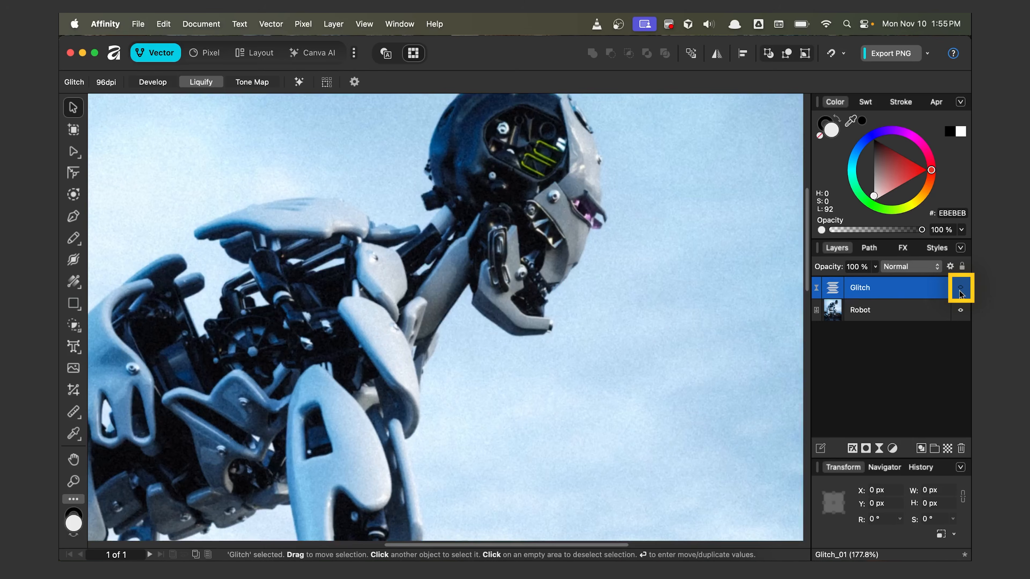
{"action": "left_click", "coordinate": [960, 292]}
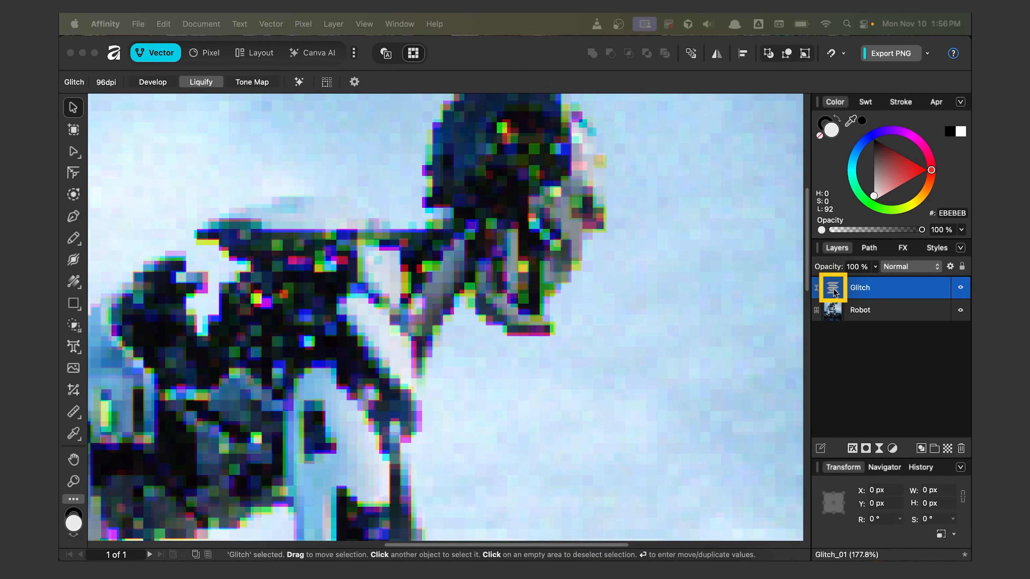
Reopen the Glitch filter's settings, change its type to Waves and raise the glitch strength to 96%.
{"action": "left_click", "coordinate": [834, 292]}
{"action": "left_click", "coordinate": [723, 255]}
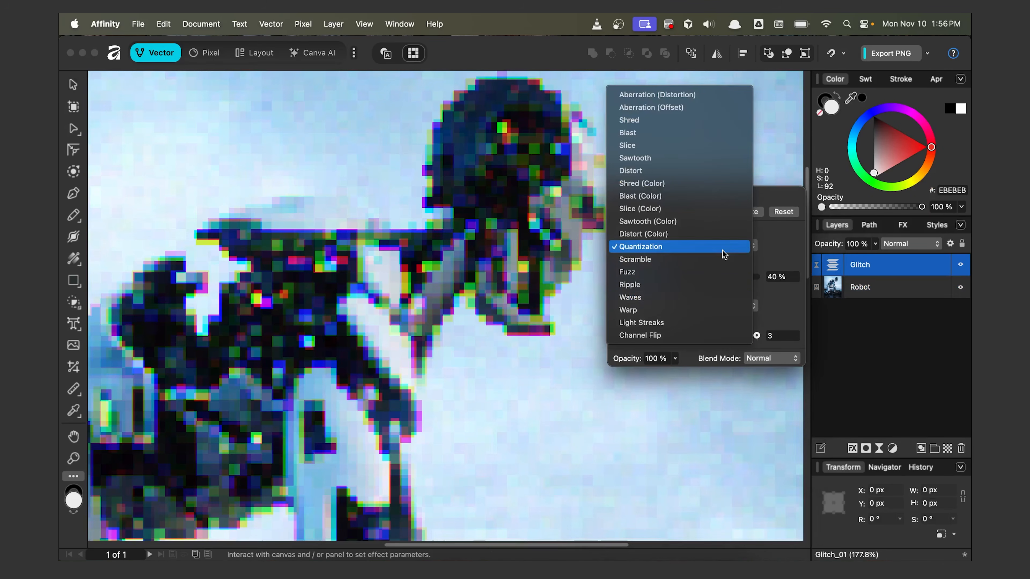
{"action": "left_click", "coordinate": [664, 299]}
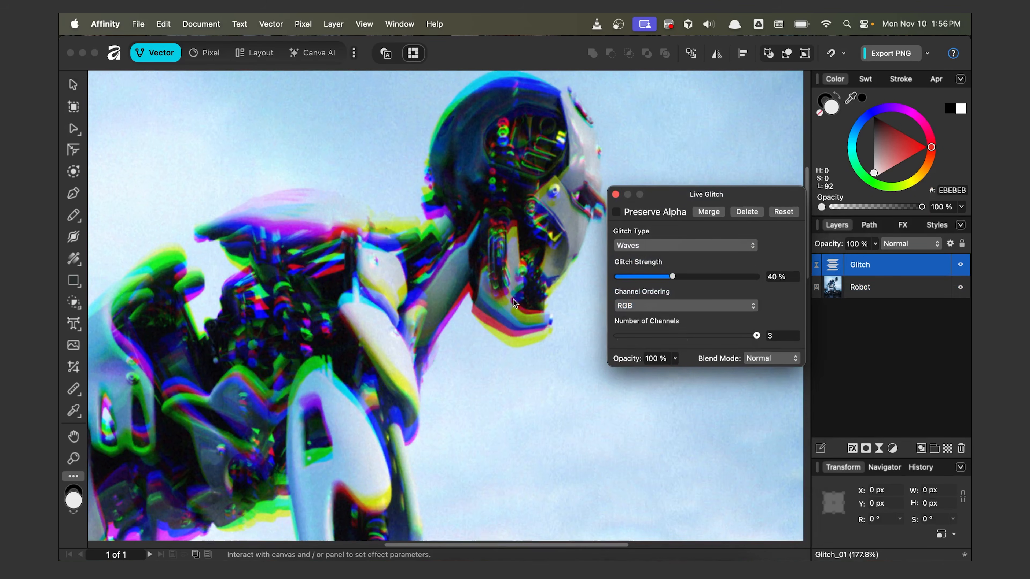
{"action": "scroll", "coordinate": [493, 263], "scroll_direction": "down", "scroll_amount": 5}
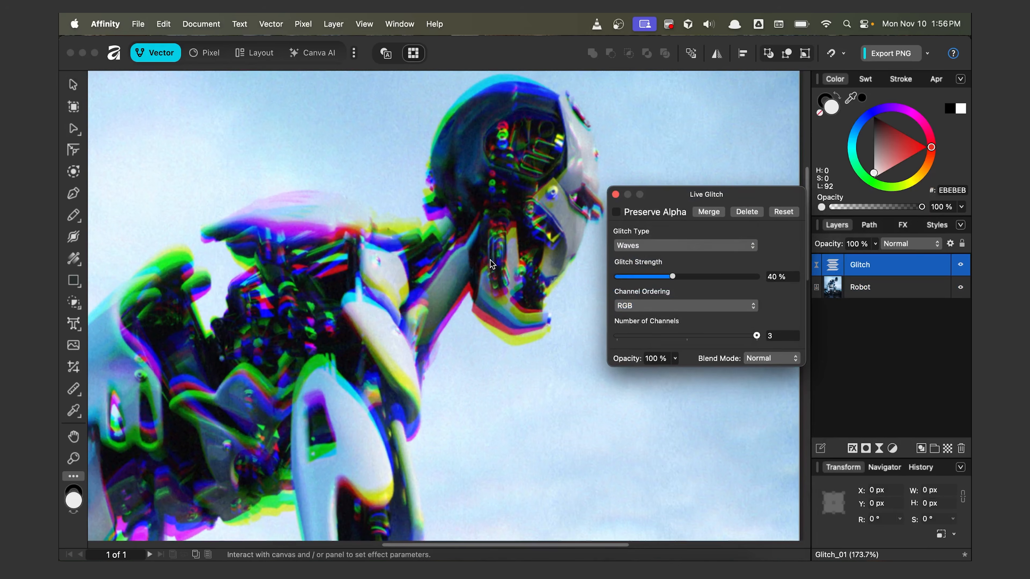
{"action": "scroll", "coordinate": [490, 259], "scroll_direction": "down", "scroll_amount": 2}
{"action": "left_click_drag", "start_coordinate": [672, 276], "coordinate": [752, 277]}
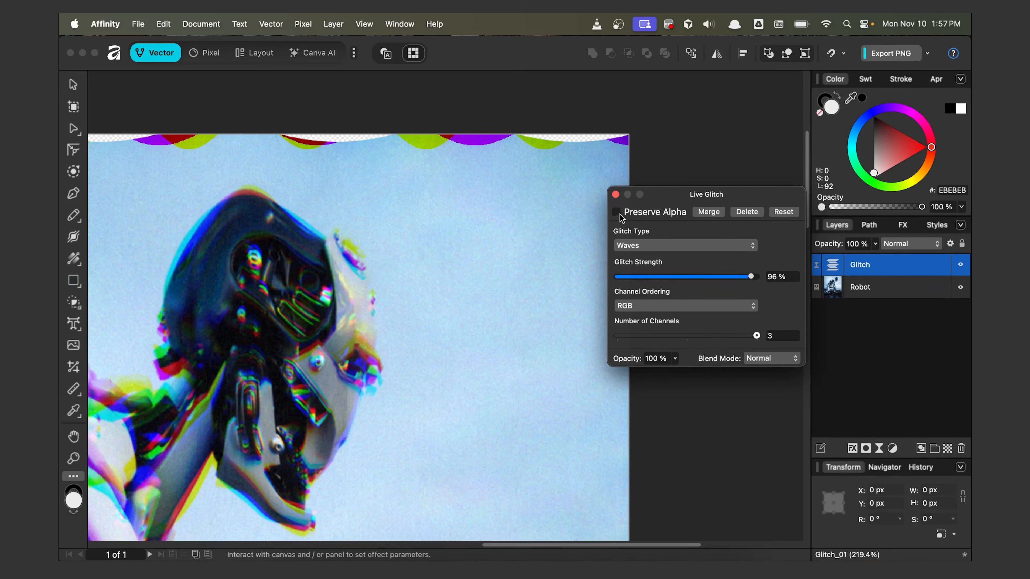
Compare the image edges with Preserve Alpha on and off, leave it off and close the glitch settings.
{"action": "left_click", "coordinate": [618, 214]}
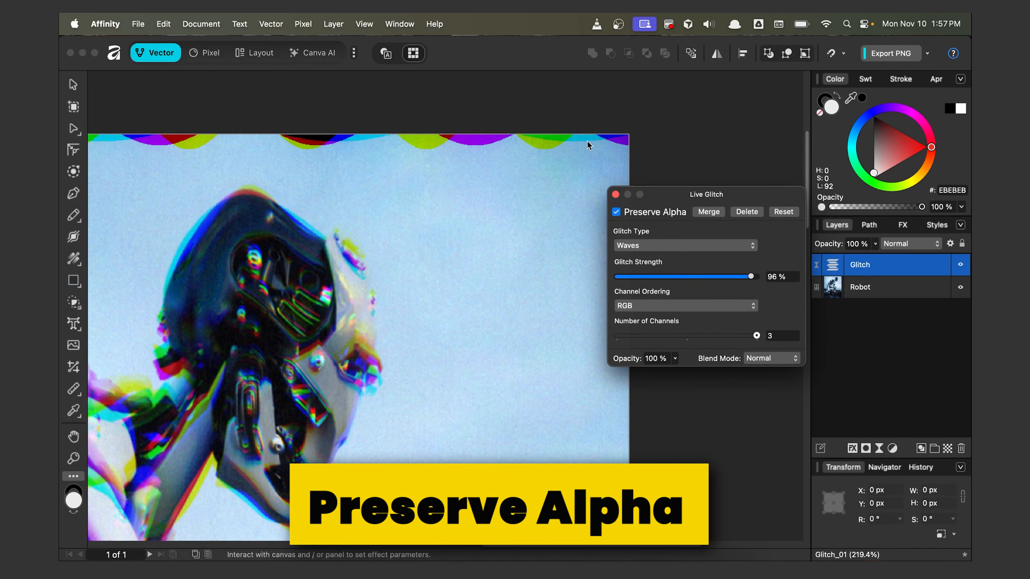
{"action": "left_click", "coordinate": [616, 213]}
{"action": "left_click", "coordinate": [617, 212]}
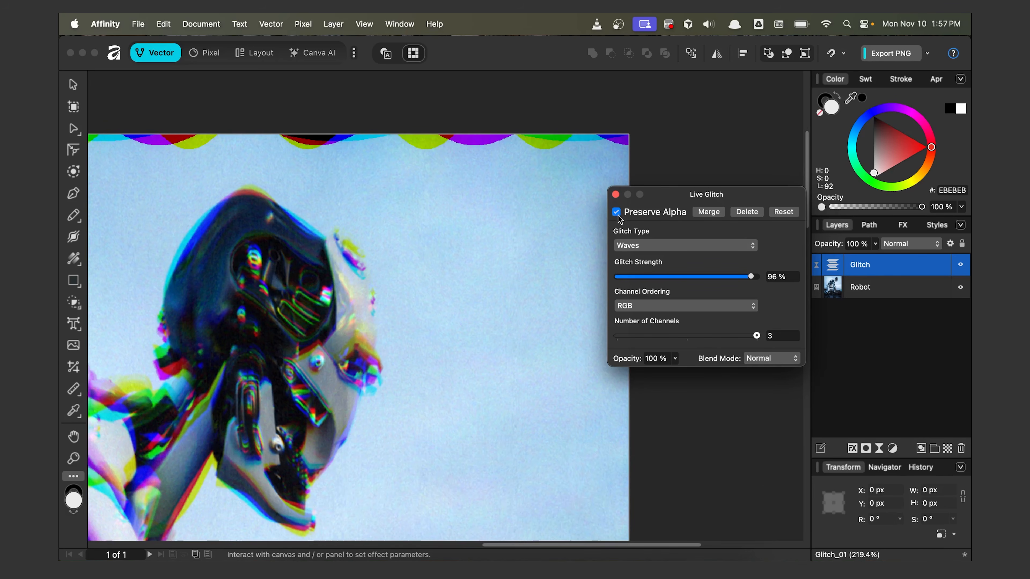
{"action": "left_click", "coordinate": [616, 213]}
{"action": "left_click", "coordinate": [617, 213]}
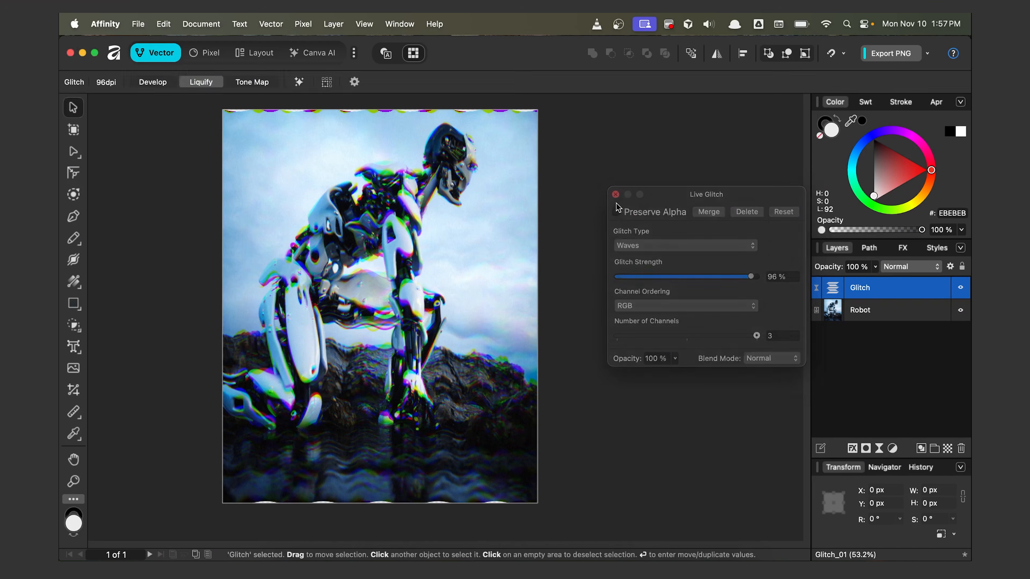
{"action": "left_click", "coordinate": [615, 195]}
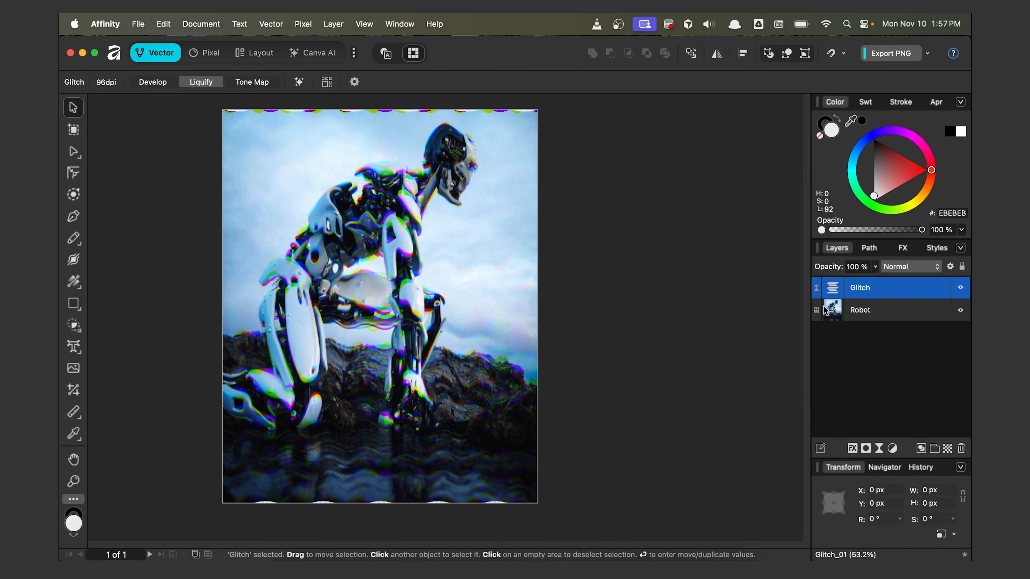
Enlarge the Robot image slightly beyond the canvas by extending its upper-right and lower-left corners.
{"action": "left_click", "coordinate": [855, 311]}
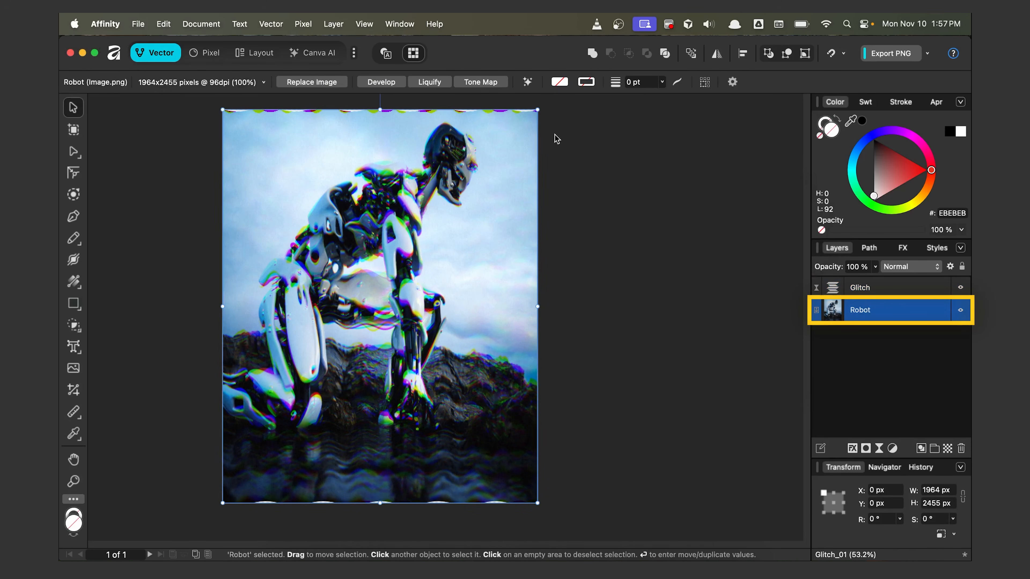
{"action": "left_click_drag", "start_coordinate": [538, 110], "coordinate": [546, 103]}
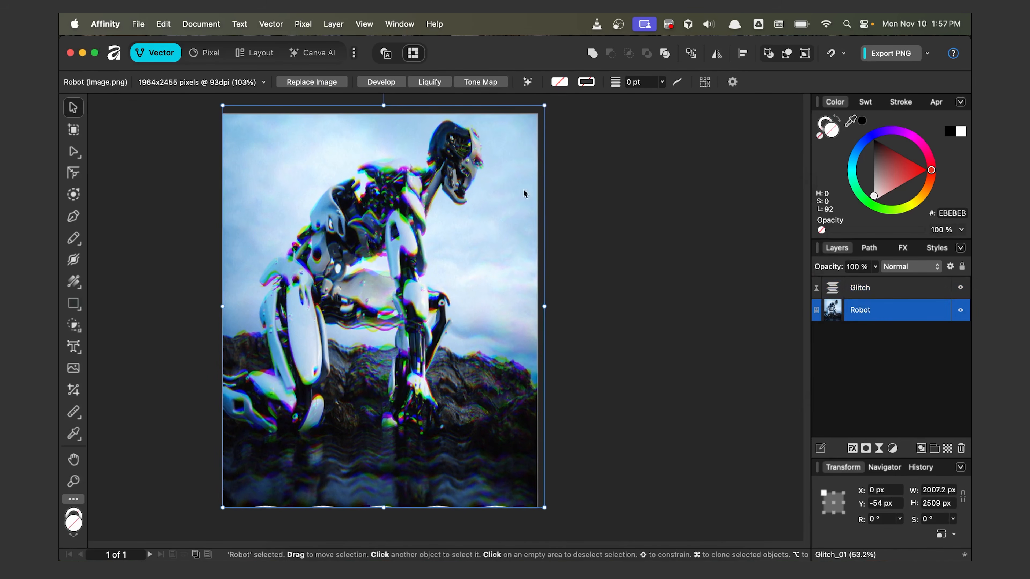
{"action": "left_click_drag", "start_coordinate": [222, 507], "coordinate": [210, 524]}
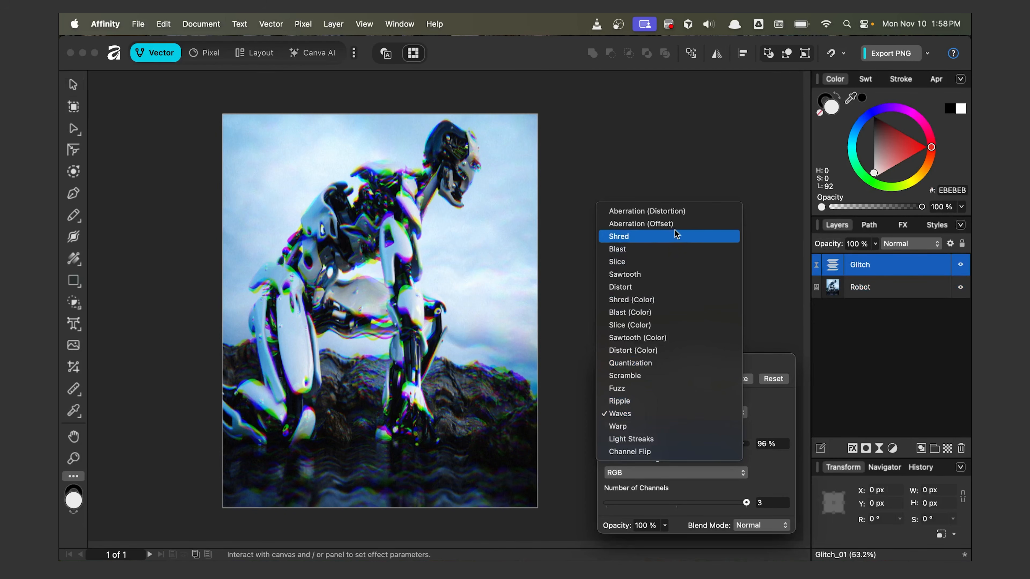
Change the Glitch filter's type to Aberration (Offset) with 68% horizontal and 76% vertical strength, and close its settings.
{"action": "left_click", "coordinate": [675, 227]}
{"action": "left_click_drag", "start_coordinate": [703, 402], "coordinate": [733, 432]}
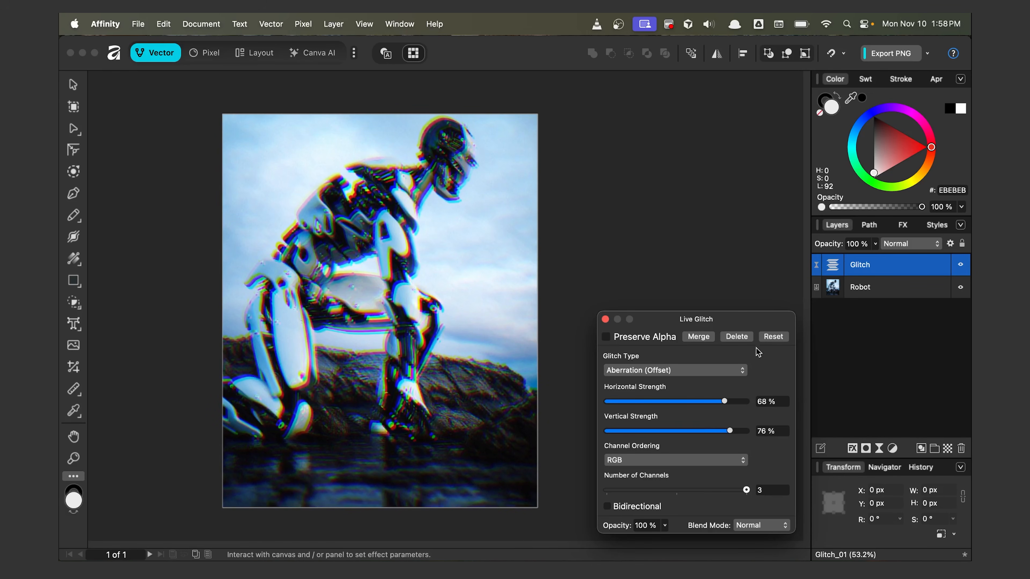
{"action": "left_click", "coordinate": [605, 319]}
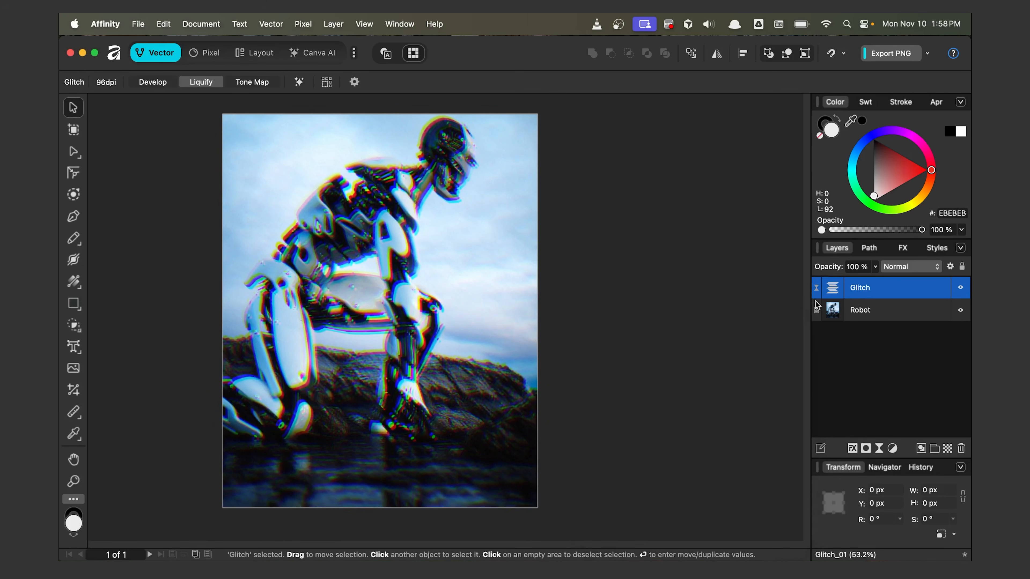
Rename the Glitch layer above Robot as Aberration.
{"action": "double_click", "coordinate": [865, 289]}
{"action": "type", "text": "Aberr"}
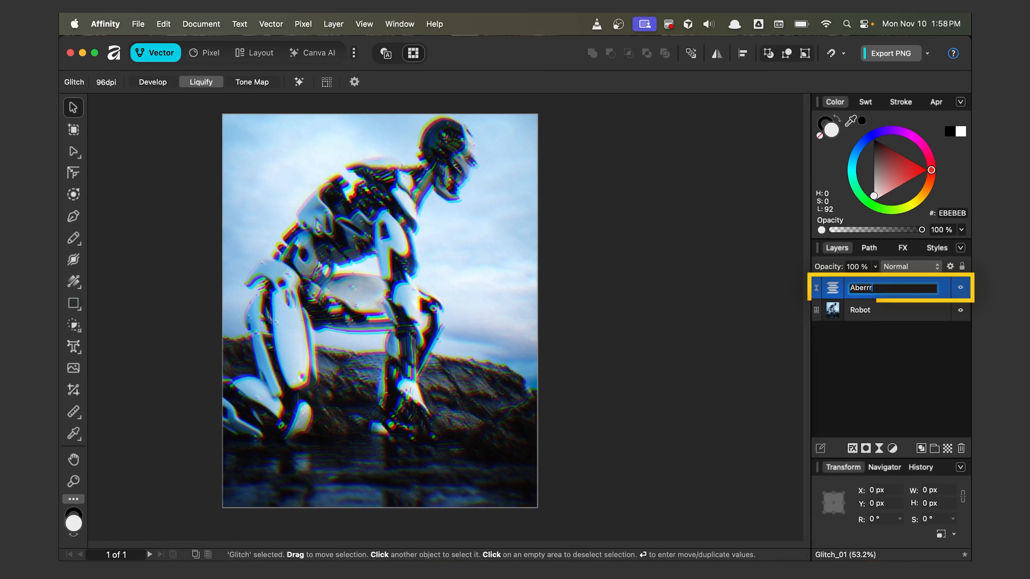
{"action": "type", "text": "ration"}
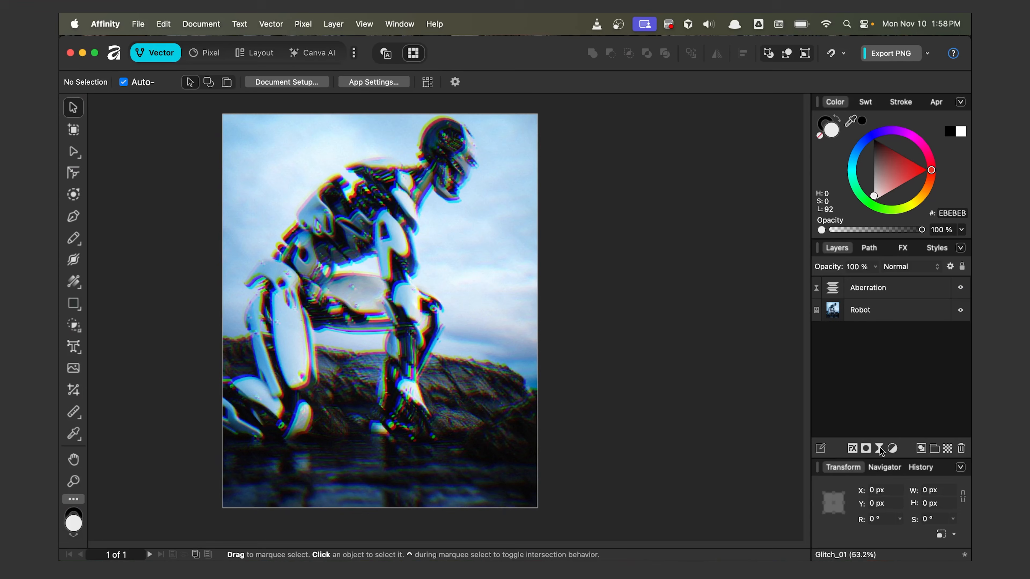
Add a second live Glitch filter with type Quantization, raise its glitch strength, and rename its layer Quantization.
{"action": "left_click", "coordinate": [880, 448]}
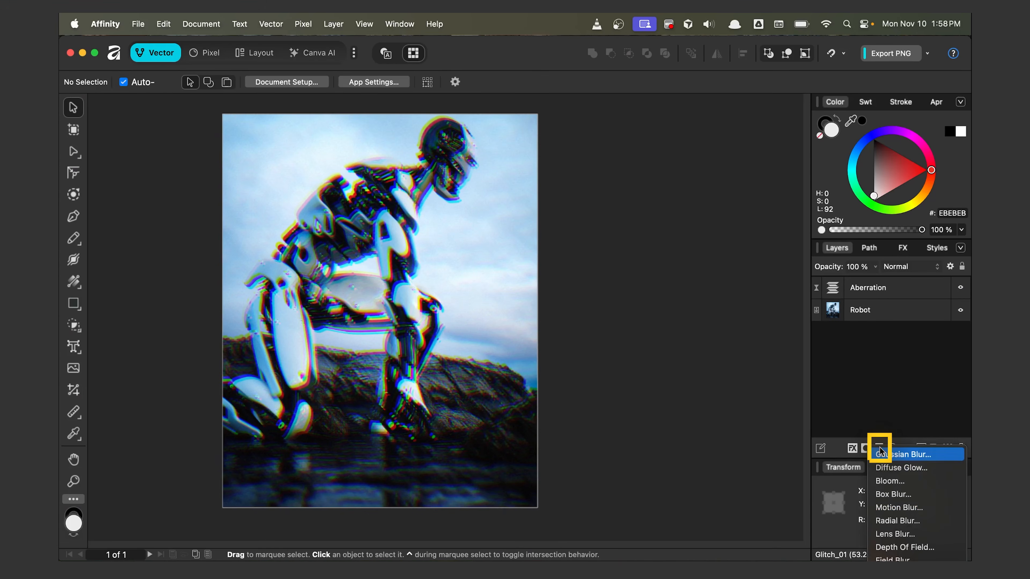
{"action": "left_click", "coordinate": [898, 535]}
{"action": "left_click", "coordinate": [726, 402]}
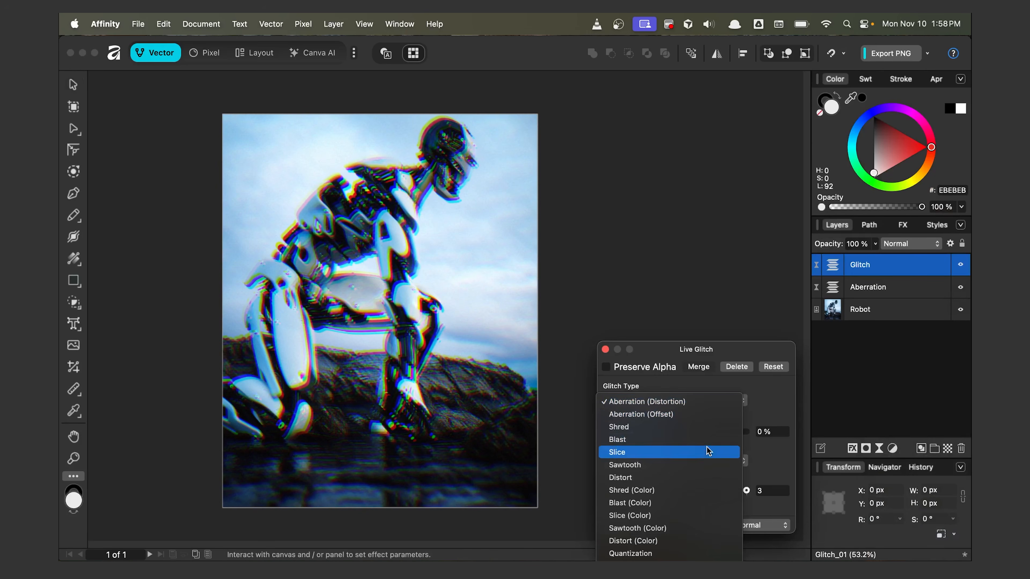
{"action": "left_click", "coordinate": [683, 554]}
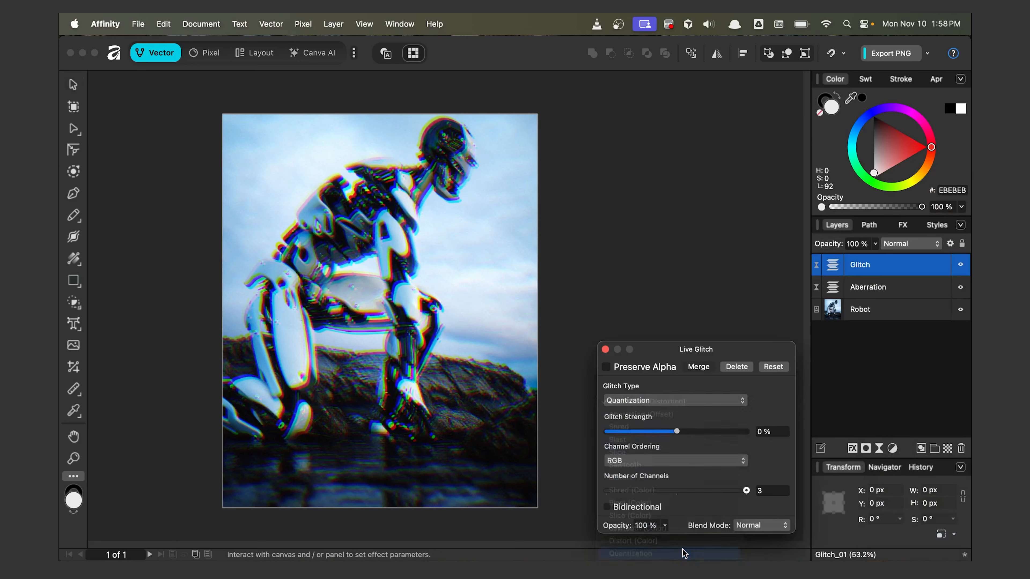
{"action": "left_click_drag", "start_coordinate": [623, 452], "coordinate": [653, 459]}
{"action": "left_click", "coordinate": [606, 362]}
{"action": "double_click", "coordinate": [860, 288]}
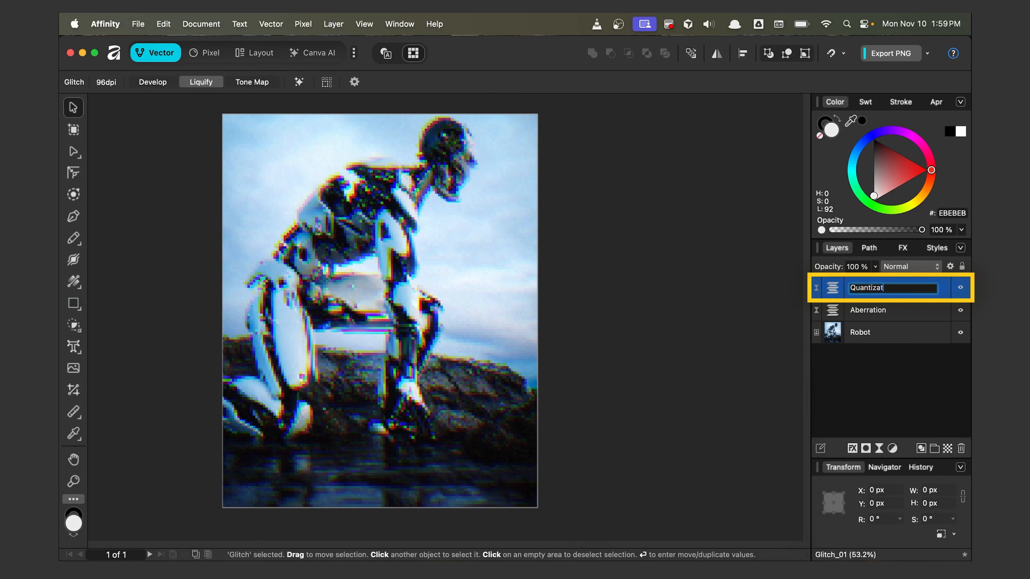
{"action": "key", "text": "Return"}
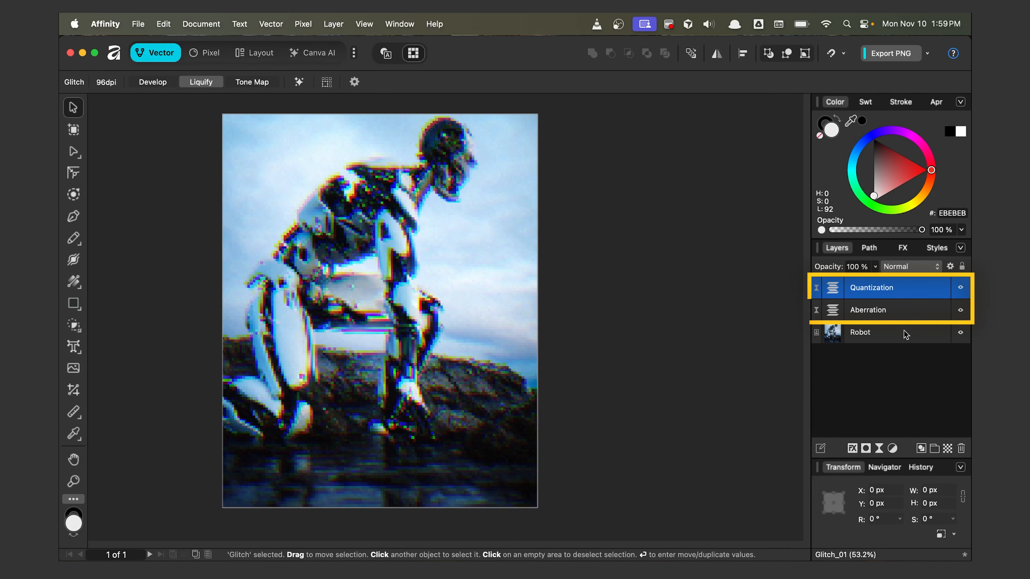
Select the Quantization and Aberration layers together and toggle their visibility to compare the image with and without them.
{"action": "left_click", "coordinate": [913, 317], "text": "shift"}
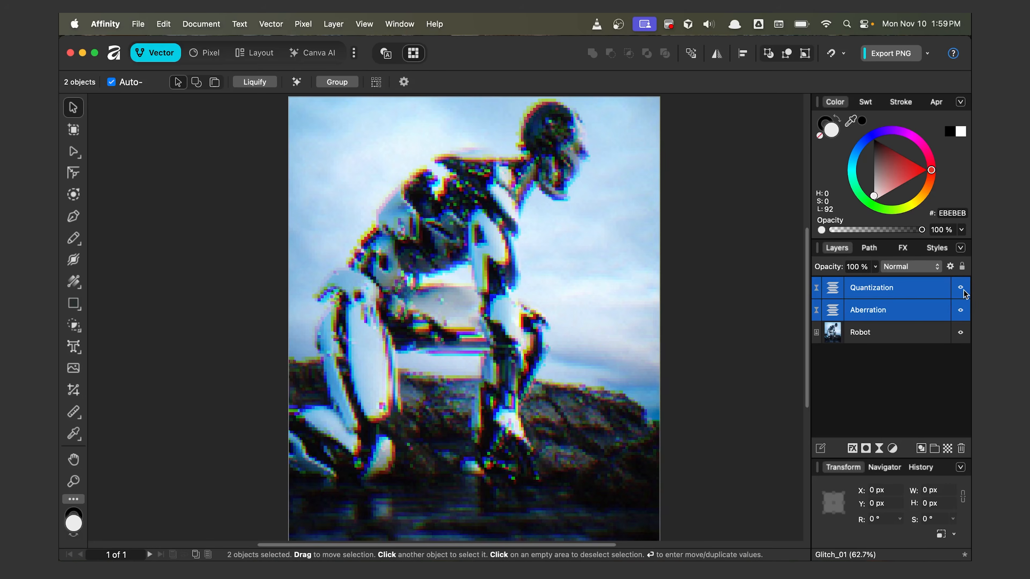
{"action": "left_click", "coordinate": [962, 288]}
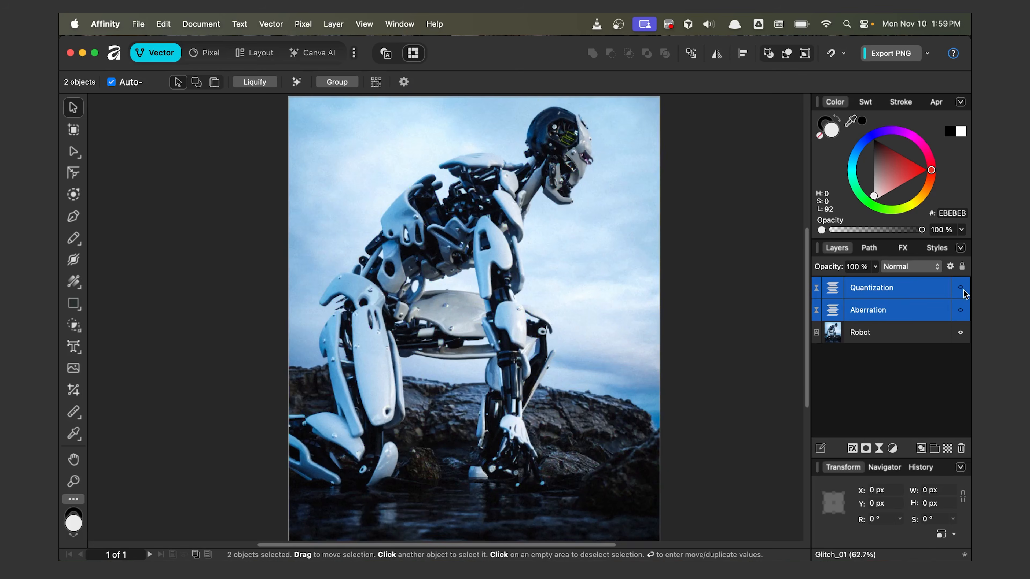
{"action": "left_click", "coordinate": [962, 288]}
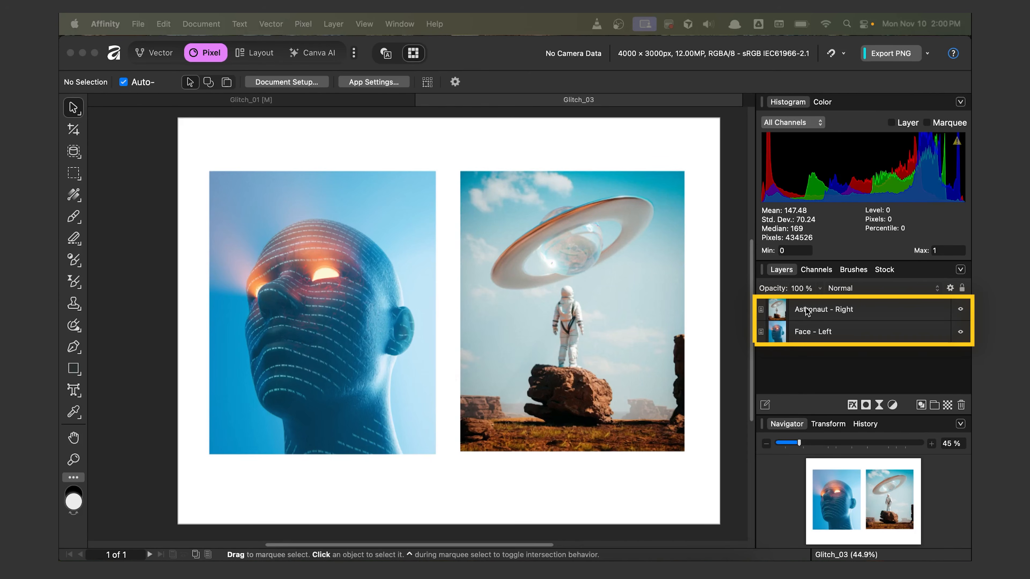
Select the Face - Left layer and add a live Glitch filter to it.
{"action": "left_click", "coordinate": [807, 316]}
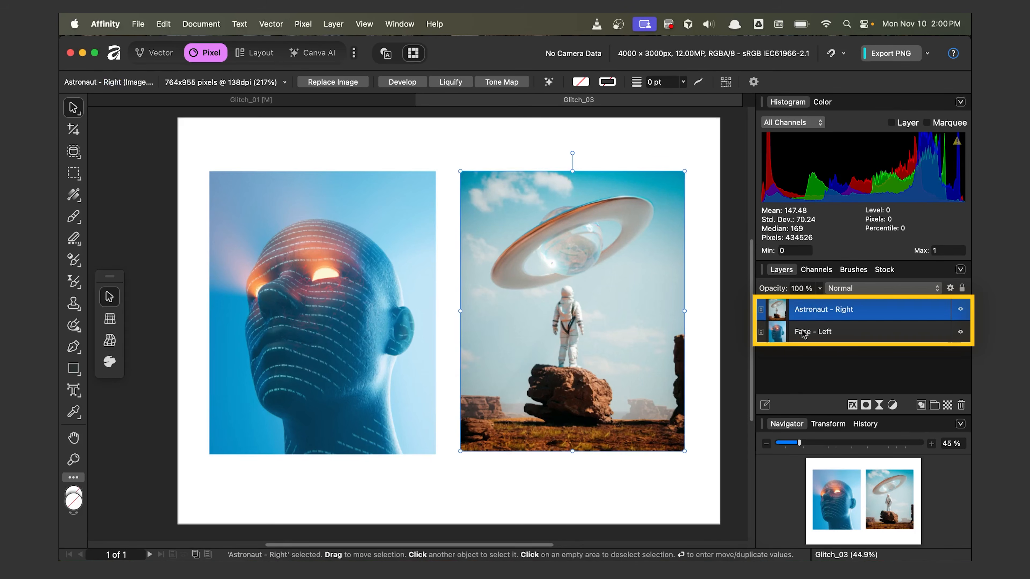
{"action": "left_click", "coordinate": [802, 333]}
{"action": "left_click", "coordinate": [807, 316]}
{"action": "left_click", "coordinate": [805, 332]}
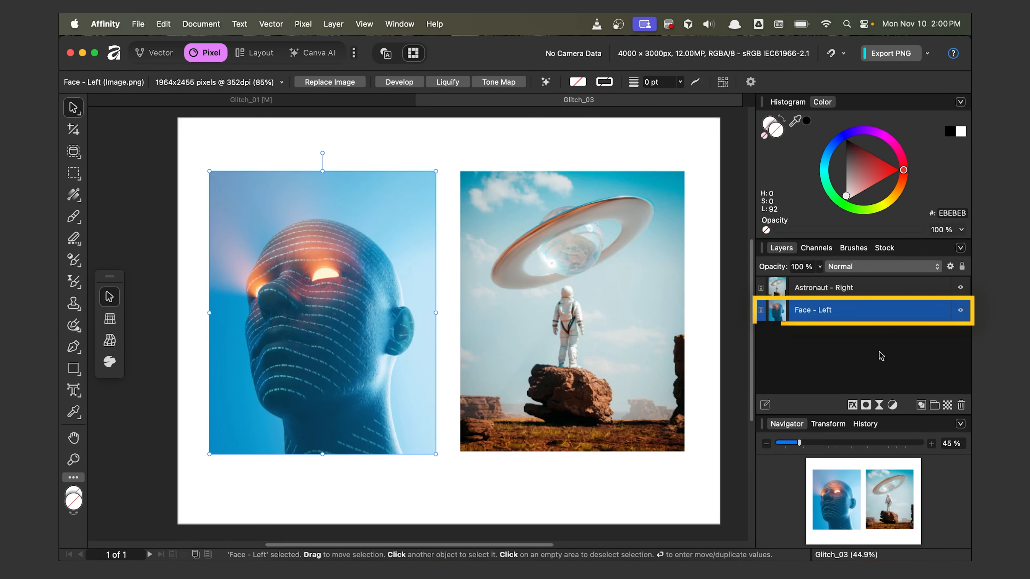
{"action": "left_click", "coordinate": [879, 405]}
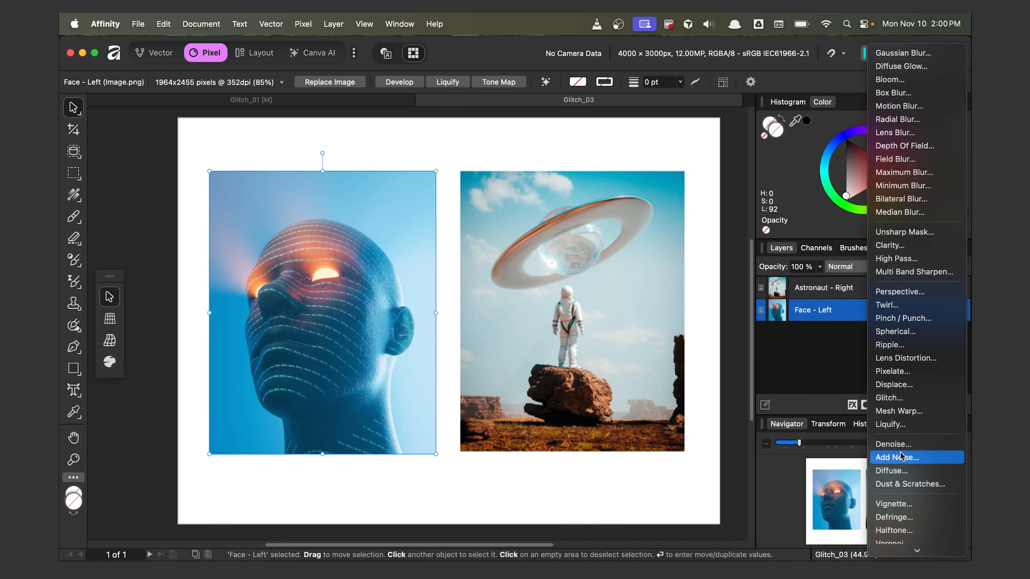
{"action": "left_click", "coordinate": [899, 399]}
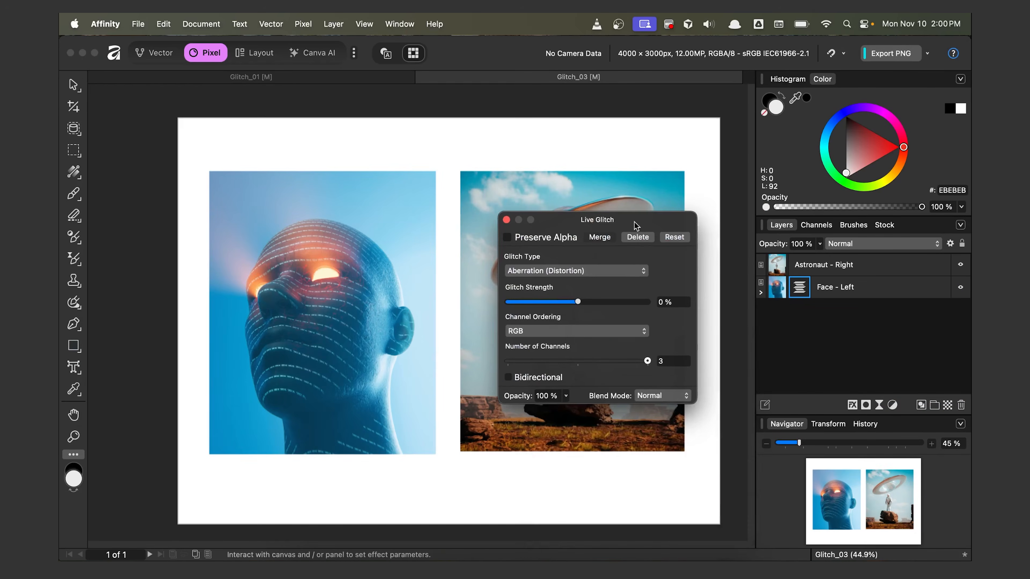
Set the Glitch filter's type to Scramble with 24% glitch strength and close its settings.
{"action": "left_click", "coordinate": [630, 275]}
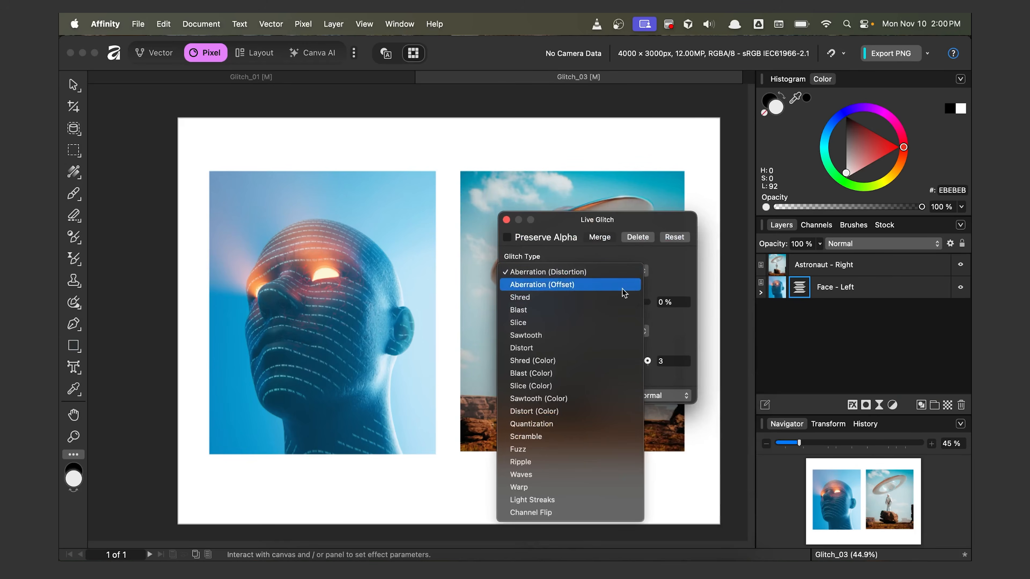
{"action": "left_click", "coordinate": [568, 437]}
{"action": "left_click_drag", "start_coordinate": [507, 375], "coordinate": [542, 378]}
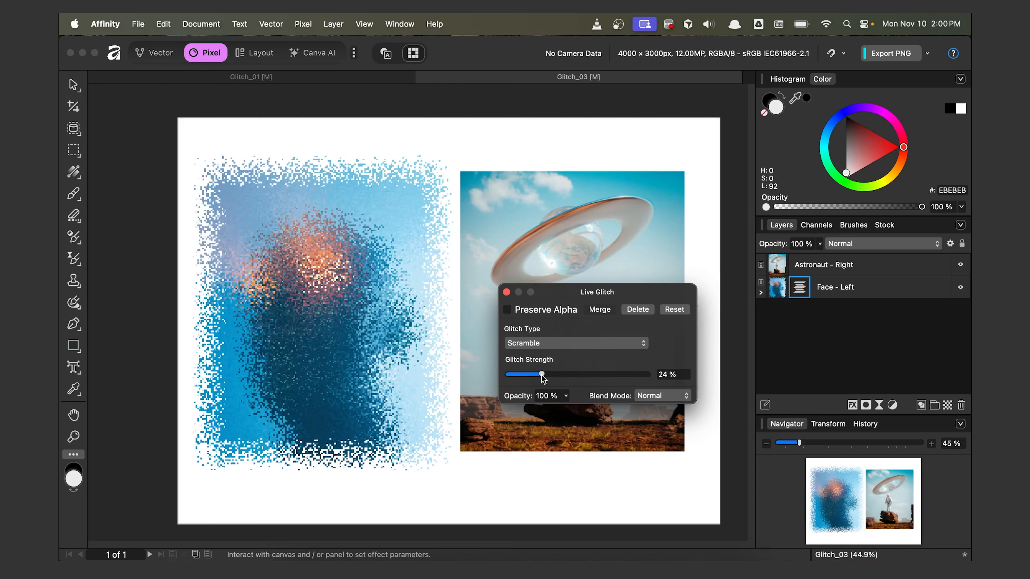
{"action": "left_click", "coordinate": [506, 292]}
Move the Glitch filter out of Face - Left to directly above it, and on up to the top of the layer stack.
{"action": "left_click", "coordinate": [761, 316]}
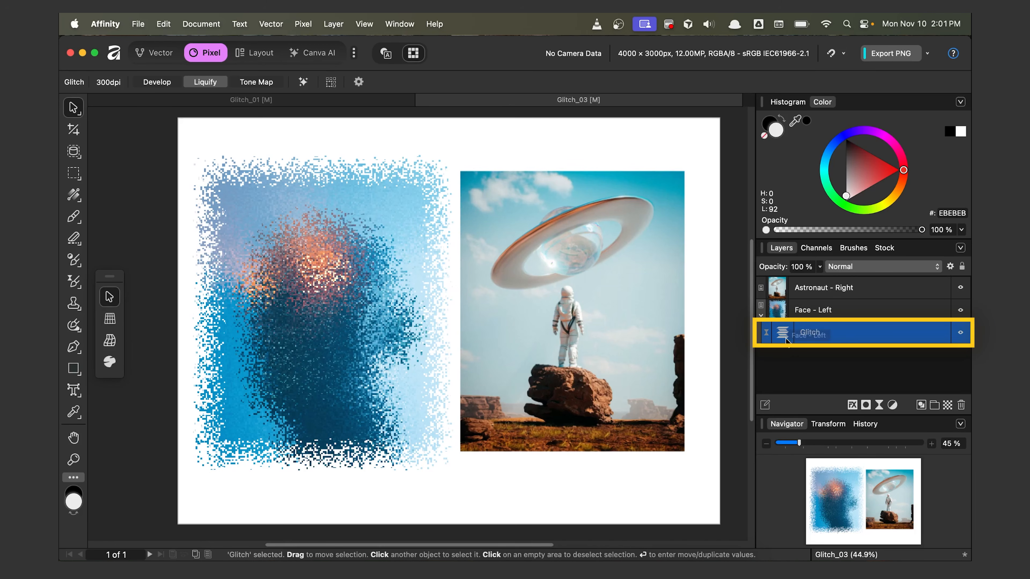
{"action": "left_click_drag", "start_coordinate": [783, 337], "coordinate": [790, 307]}
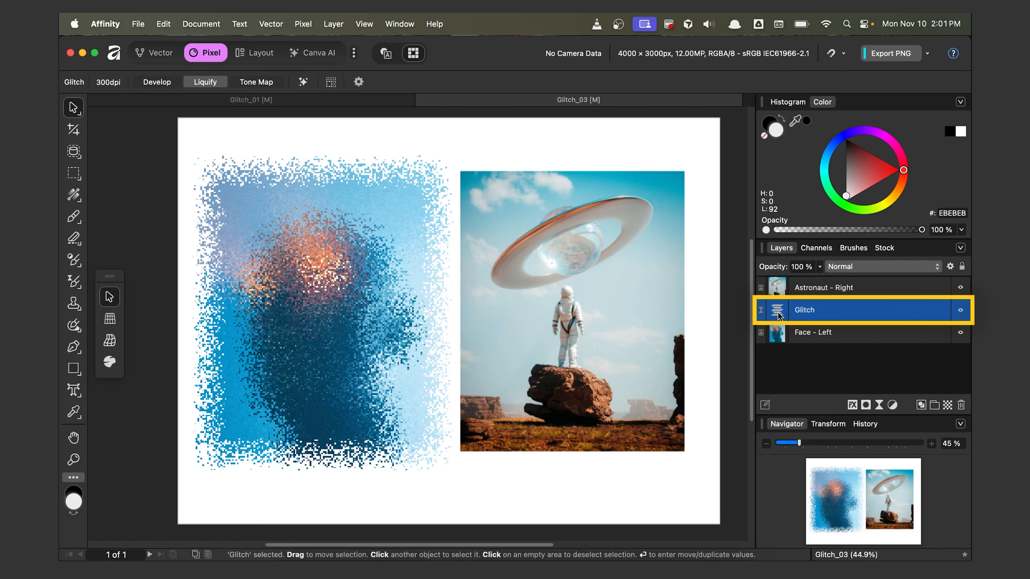
{"action": "left_click_drag", "start_coordinate": [779, 314], "coordinate": [788, 279]}
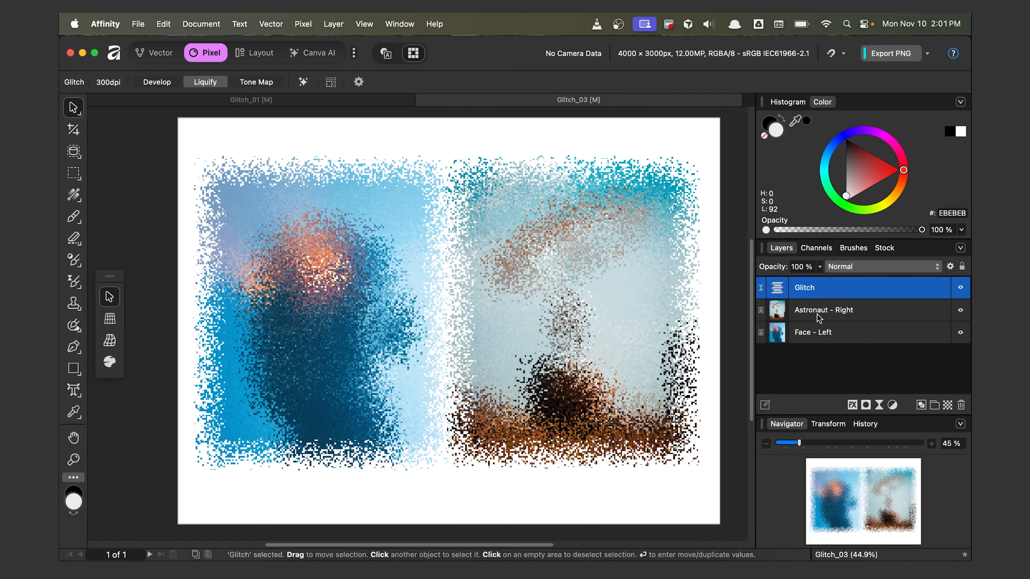
Nest the Glitch filter inside Astronaut - Right, expand that layer, and hide Face - Left.
{"action": "left_click_drag", "start_coordinate": [779, 292], "coordinate": [809, 316]}
{"action": "left_click", "coordinate": [761, 293]}
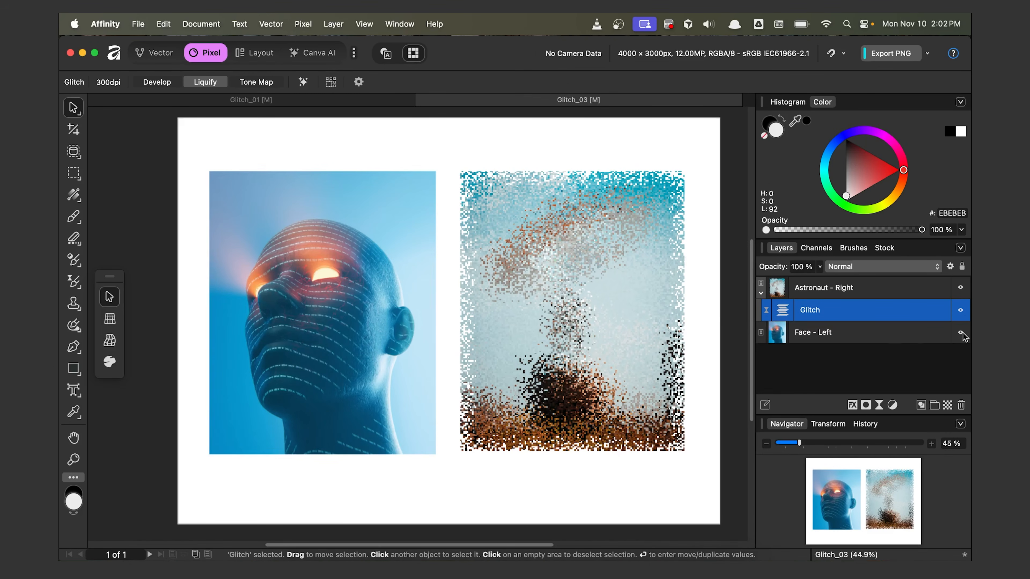
{"action": "left_click", "coordinate": [961, 332]}
Compare the Glitch filter above and nested in Astronaut - Right, ending with it at the top of the layer stack.
{"action": "left_click_drag", "start_coordinate": [784, 312], "coordinate": [791, 284]}
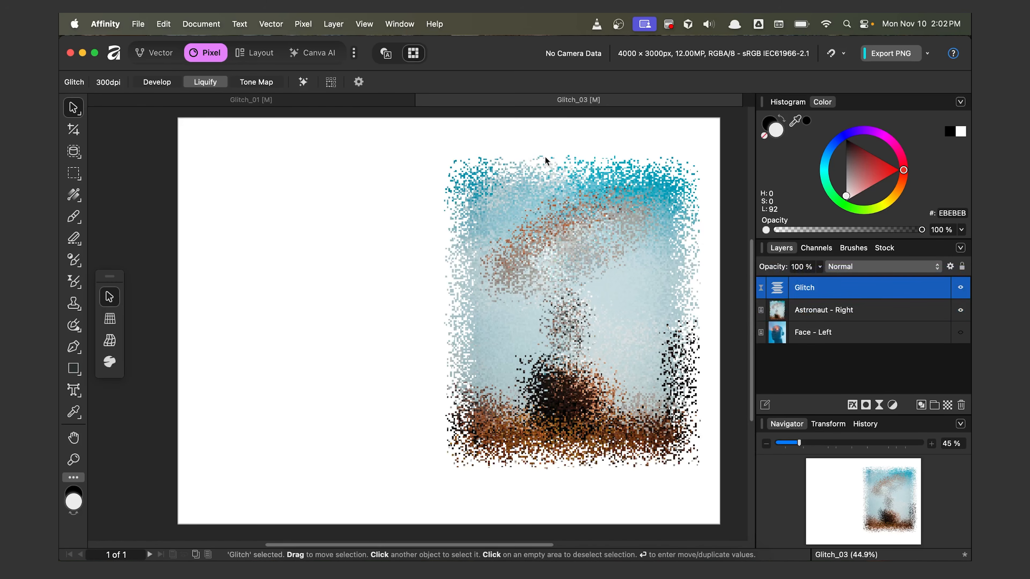
{"action": "left_click_drag", "start_coordinate": [805, 288], "coordinate": [813, 313]}
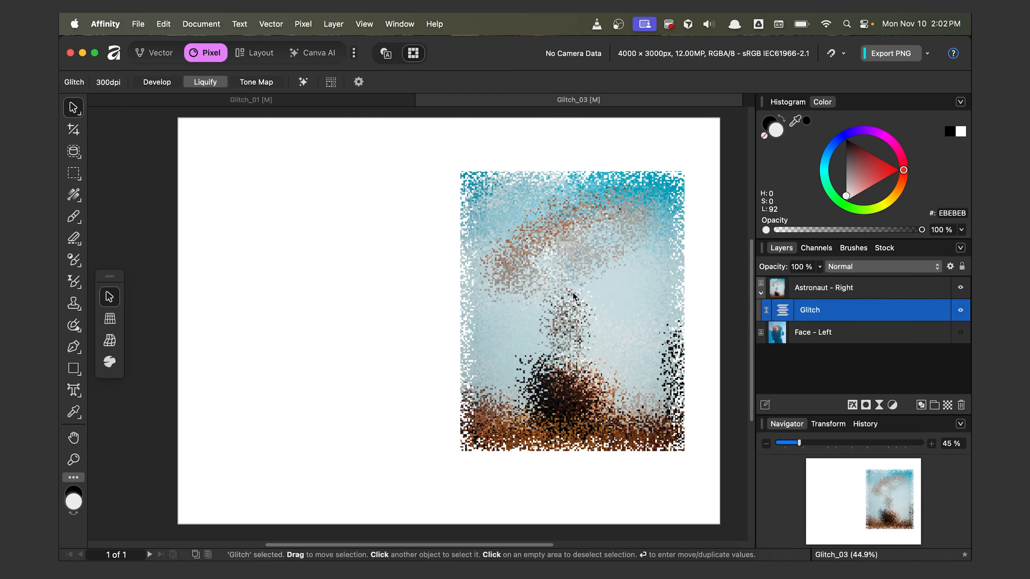
{"action": "left_click_drag", "start_coordinate": [782, 310], "coordinate": [786, 276]}
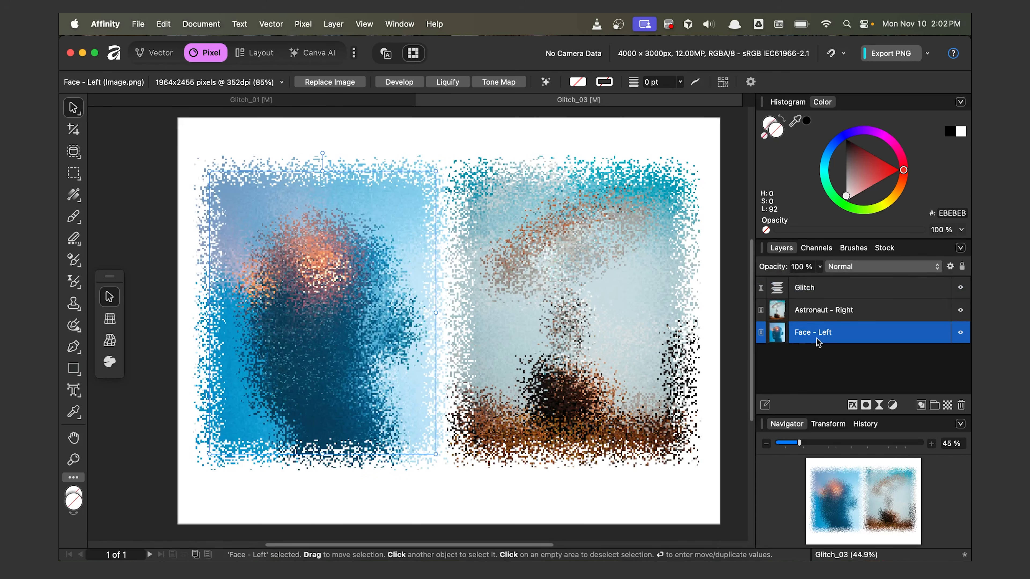
Group the Glitch and Astronaut - Right layers together and expand the group.
{"action": "key", "text": "Escape"}
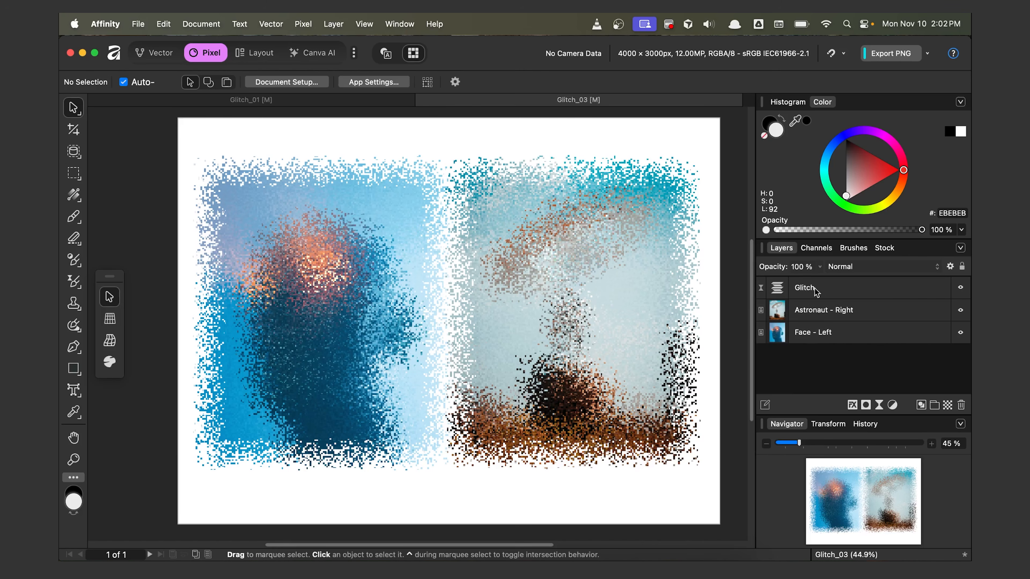
{"action": "left_click", "coordinate": [824, 294]}
{"action": "left_click", "coordinate": [830, 312], "text": "shift"}
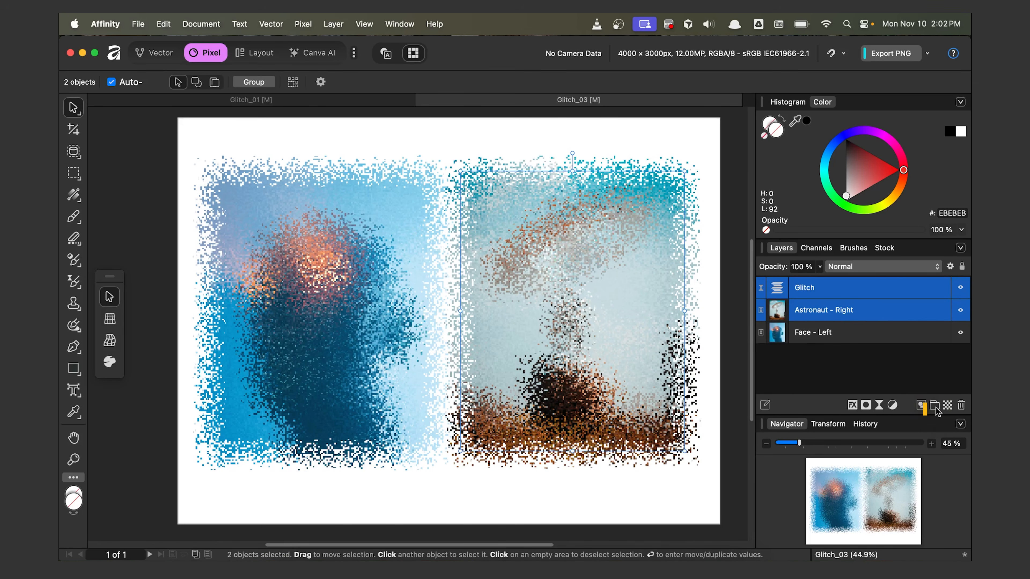
{"action": "left_click", "coordinate": [935, 406]}
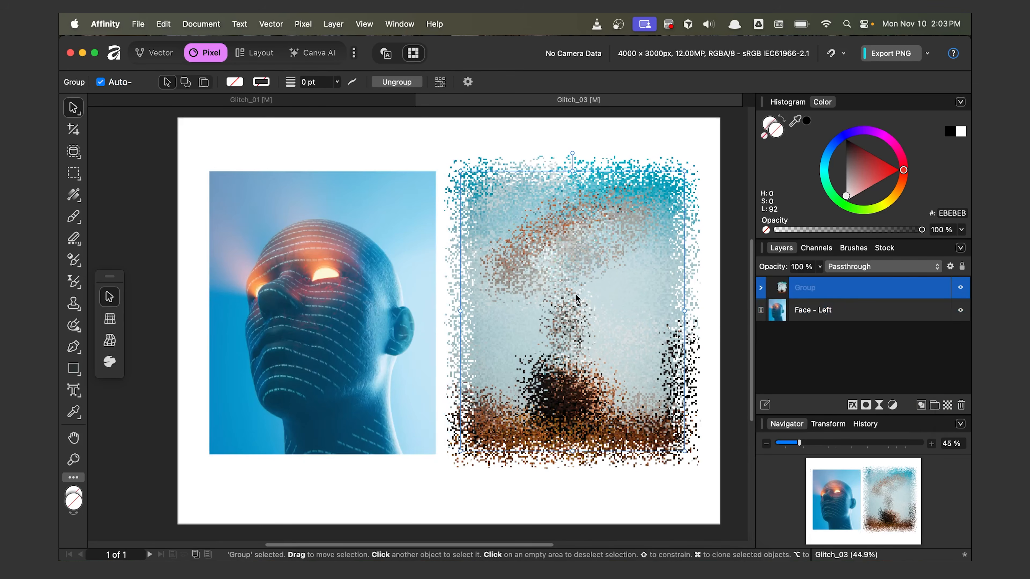
{"action": "left_click", "coordinate": [761, 288]}
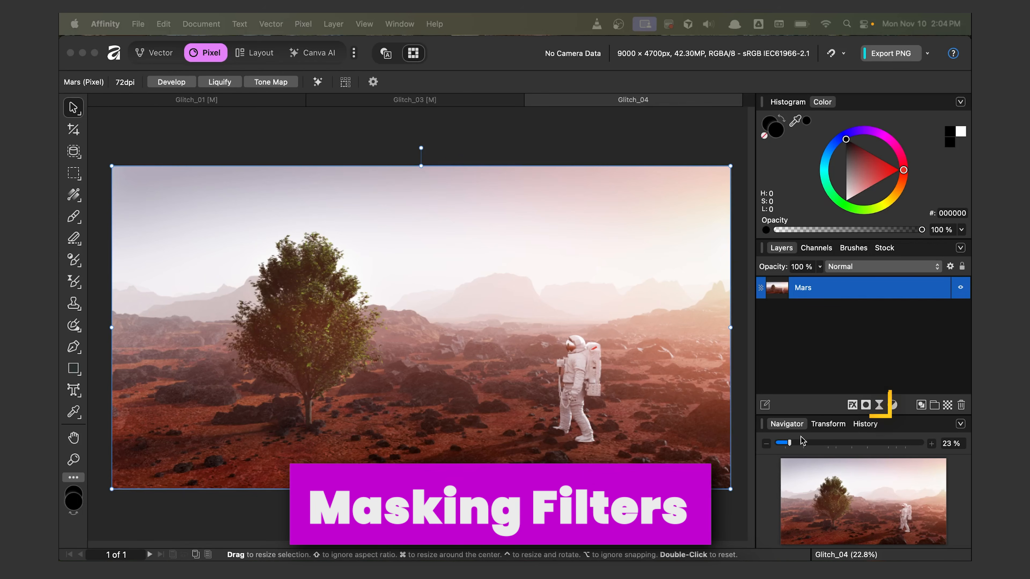
Add a live Glitch filter to the Mars layer, set its type to Quantization, raise its glitch strength, and close its settings.
{"action": "left_click", "coordinate": [877, 406]}
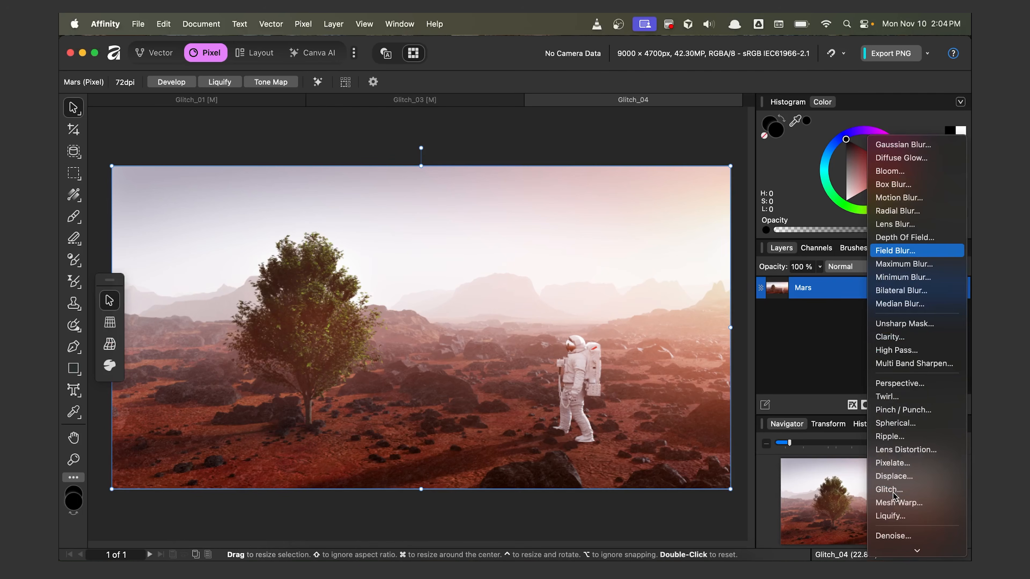
{"action": "left_click", "coordinate": [895, 490]}
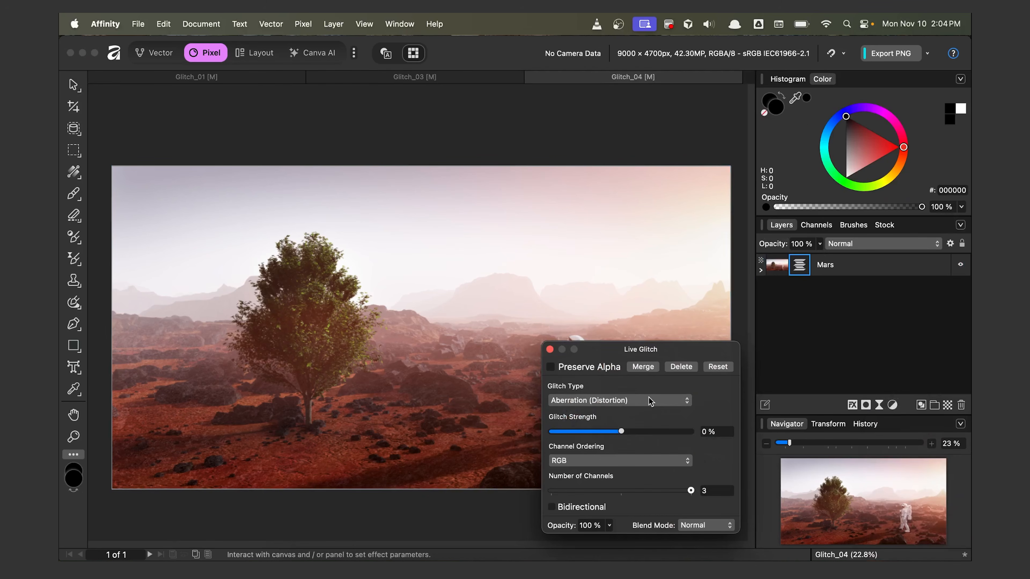
{"action": "left_click", "coordinate": [649, 401]}
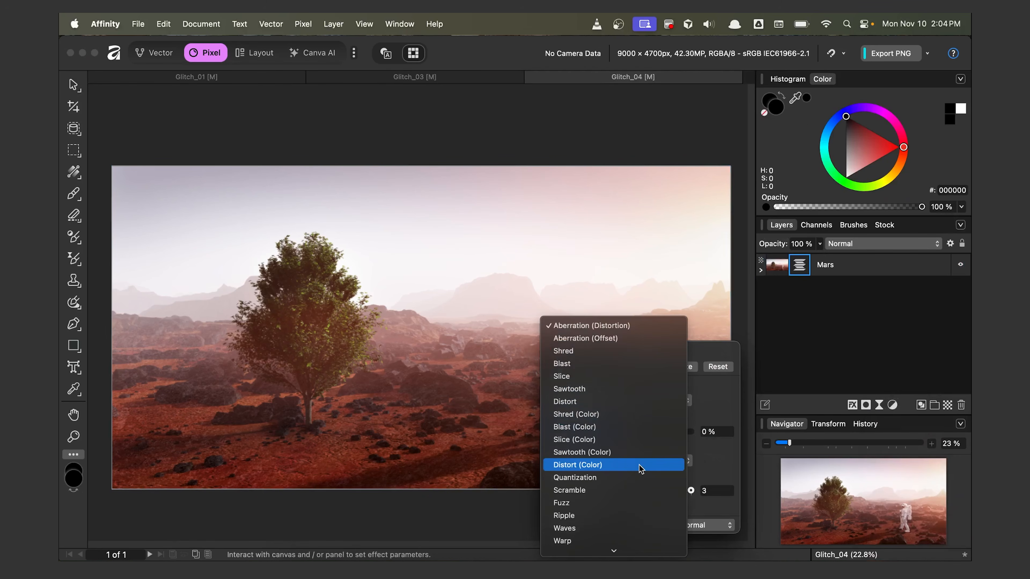
{"action": "left_click", "coordinate": [636, 477]}
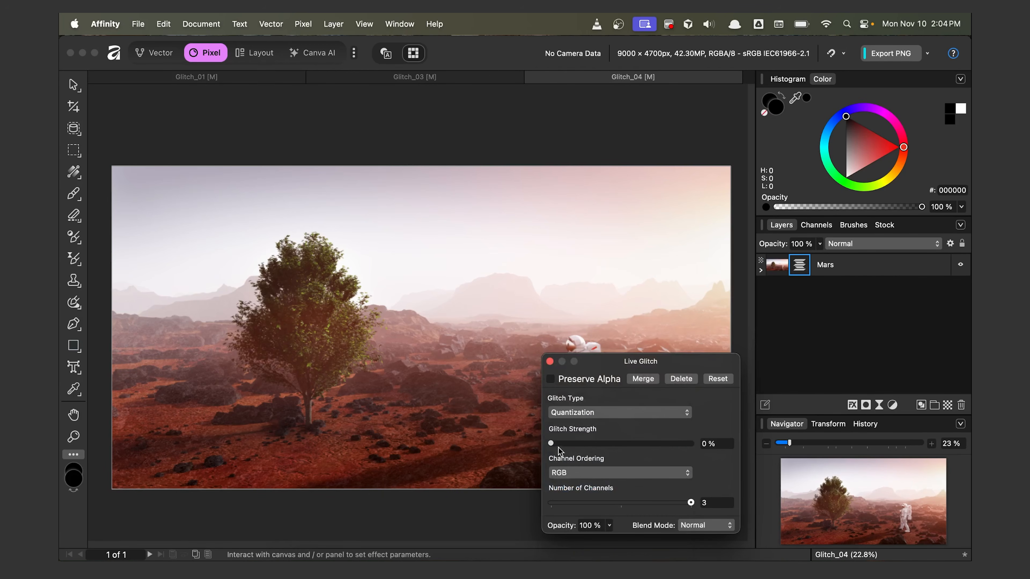
{"action": "left_click_drag", "start_coordinate": [585, 443], "coordinate": [699, 461]}
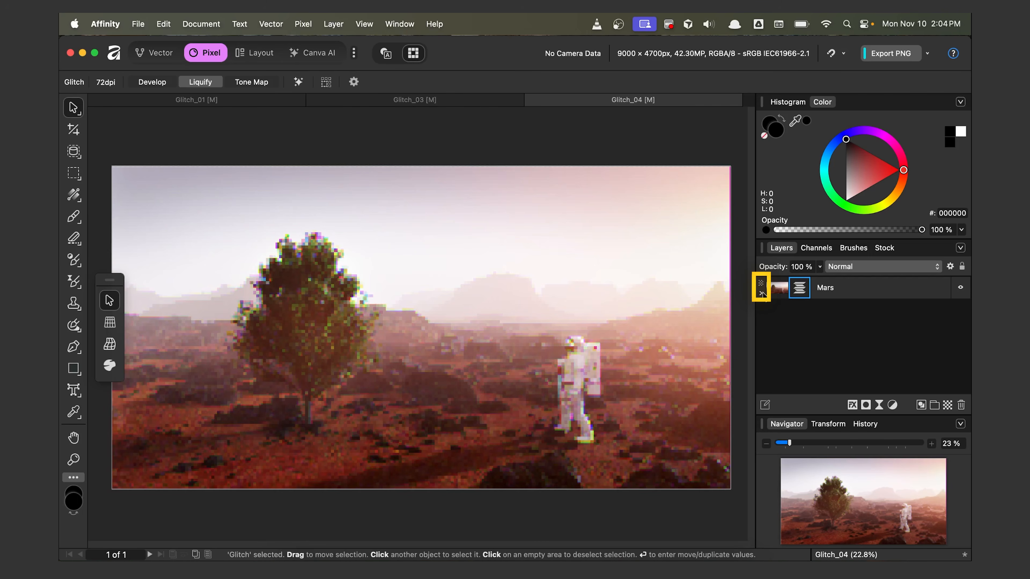
Expand the Mars layer and toggle the Glitch filter's visibility to compare the image with and without it.
{"action": "left_click", "coordinate": [762, 293]}
{"action": "left_click", "coordinate": [961, 311]}
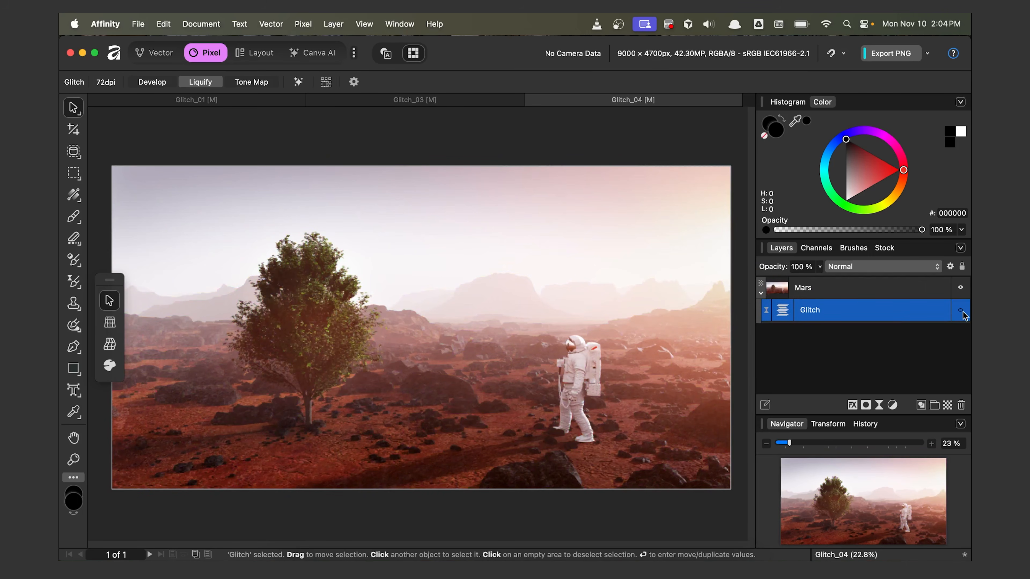
{"action": "left_click", "coordinate": [961, 312]}
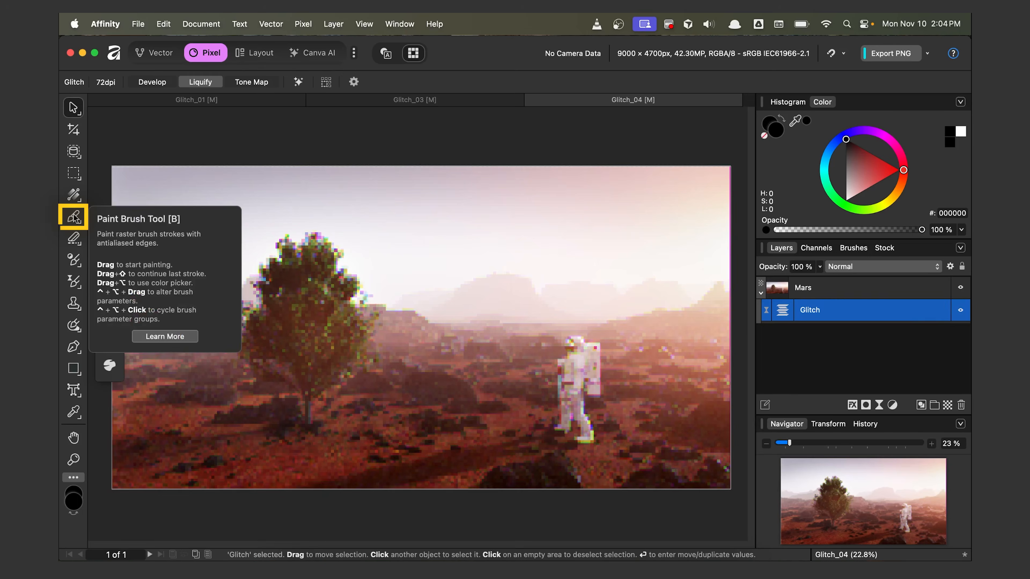
Choose the Paint Brush Tool with the Basic 64 px Round Soft Brush and enlarge the brush to 2422.8 px.
{"action": "left_click", "coordinate": [74, 218]}
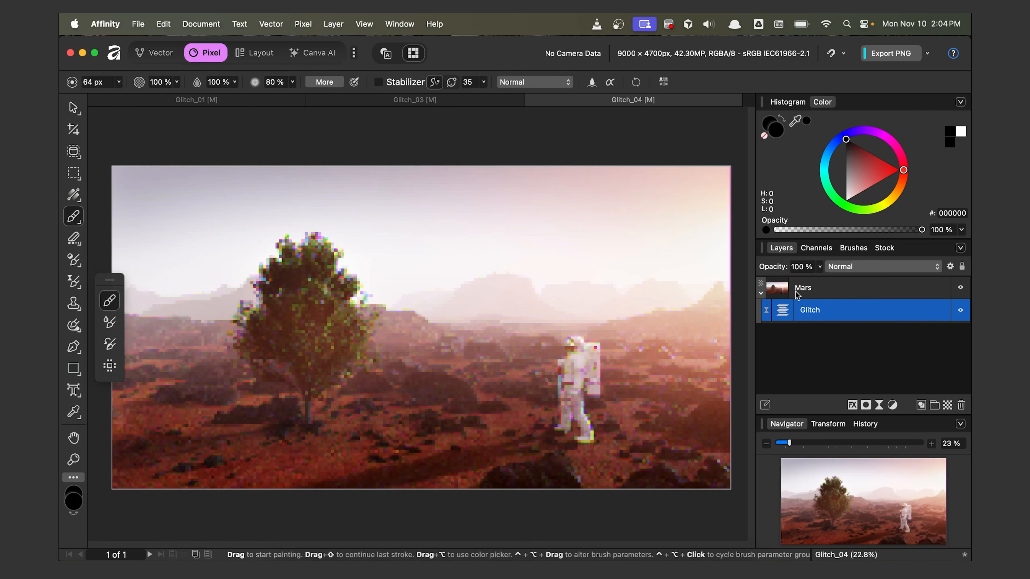
{"action": "left_click", "coordinate": [853, 248]}
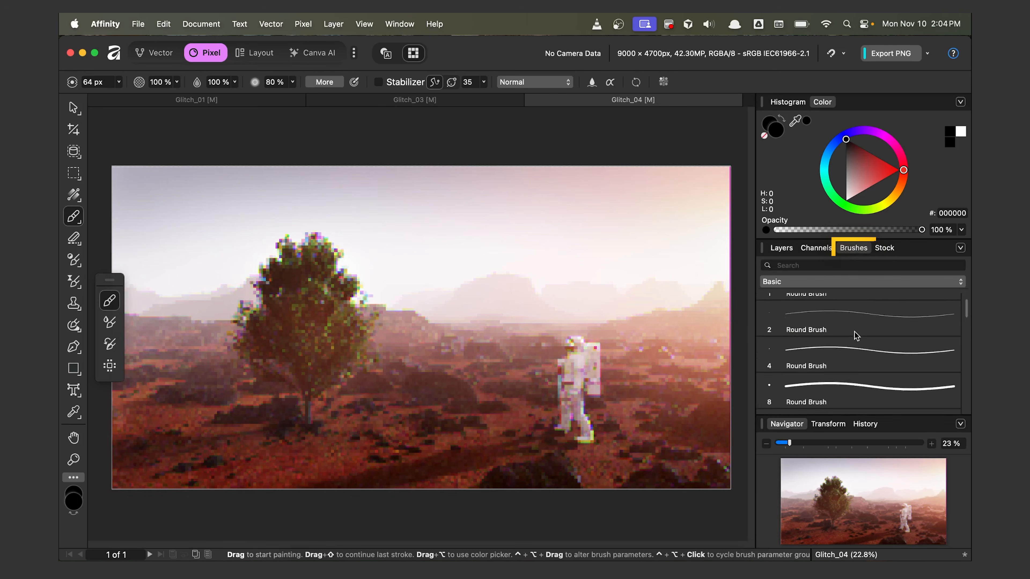
{"action": "scroll", "coordinate": [855, 324], "scroll_direction": "down", "scroll_amount": 3}
{"action": "left_click", "coordinate": [823, 374]}
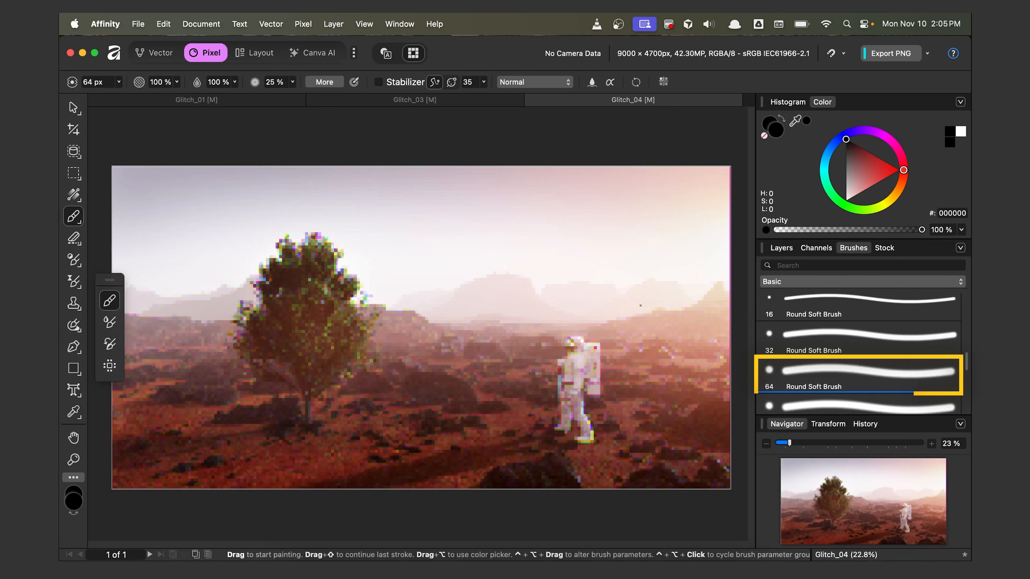
{"action": "key", "text": "bracketright"}
{"action": "key", "text": "bracketright"}
{"action": "key", "text": "bracketright"}
{"action": "key", "text": "bracketright"}
{"action": "key", "text": "bracketright"}
Paint black on the Glitch layer over the astronaut and the tree to mask the effect from both.
{"action": "left_click", "coordinate": [778, 248]}
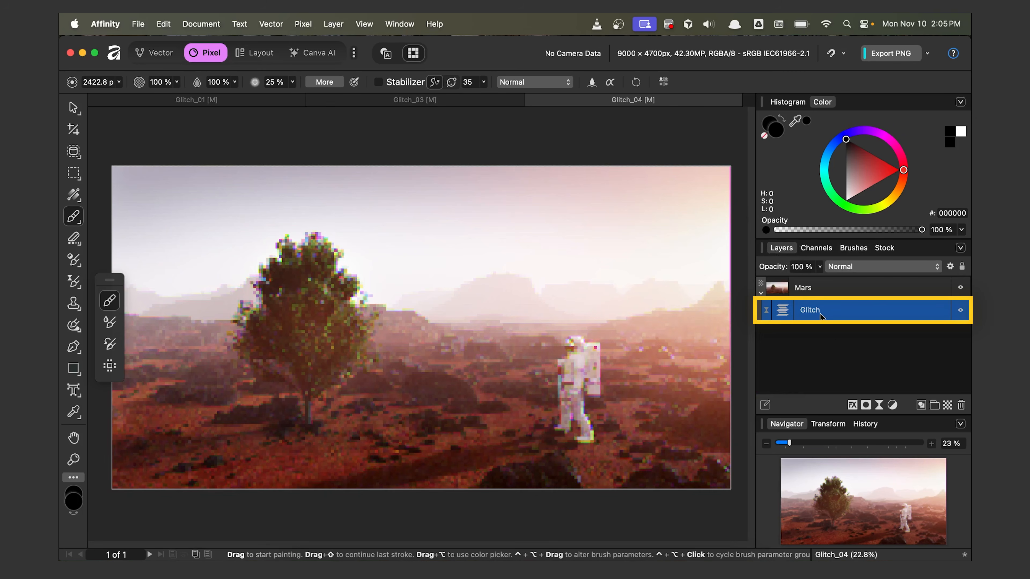
{"action": "mouse_move", "coordinate": [602, 375]}
{"action": "left_mouse_down"}
{"action": "mouse_move", "coordinate": [584, 396]}
{"action": "mouse_move", "coordinate": [600, 354]}
{"action": "mouse_move", "coordinate": [570, 394]}
{"action": "mouse_move", "coordinate": [602, 349]}
{"action": "mouse_move", "coordinate": [564, 402]}
{"action": "mouse_move", "coordinate": [594, 349]}
{"action": "mouse_move", "coordinate": [569, 403]}
{"action": "mouse_move", "coordinate": [562, 347]}
{"action": "mouse_move", "coordinate": [575, 382]}
{"action": "left_mouse_up"}
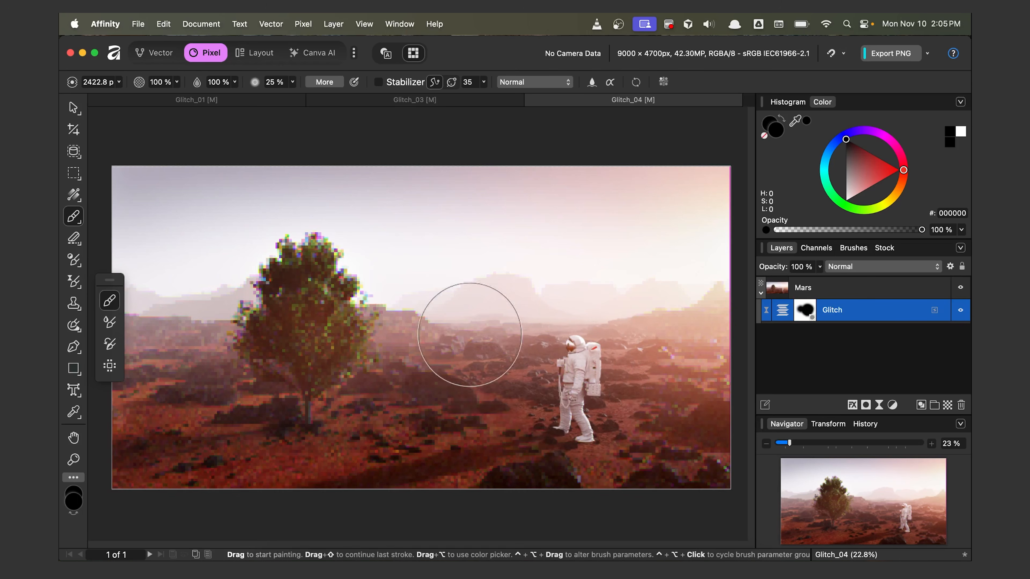
{"action": "mouse_move", "coordinate": [356, 253]}
{"action": "left_mouse_down"}
{"action": "mouse_move", "coordinate": [299, 305]}
{"action": "mouse_move", "coordinate": [294, 346]}
{"action": "mouse_move", "coordinate": [340, 328]}
{"action": "mouse_move", "coordinate": [351, 335]}
{"action": "mouse_move", "coordinate": [307, 326]}
{"action": "left_mouse_up"}
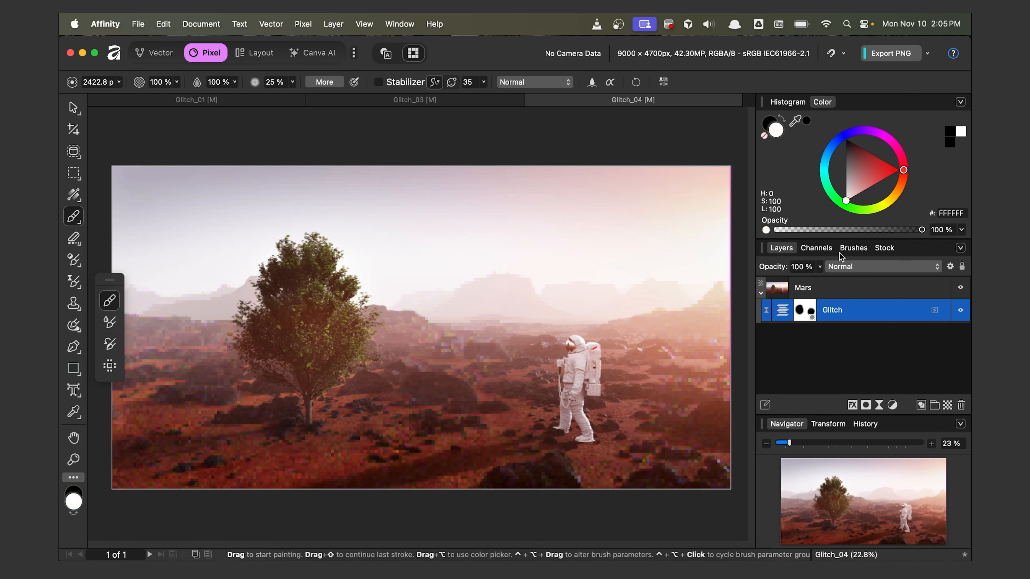
Paint white on the Glitch layer's mask over the tree and the astronaut to restore the effect.
{"action": "mouse_move", "coordinate": [357, 252]}
{"action": "left_mouse_down"}
{"action": "mouse_move", "coordinate": [306, 272]}
{"action": "mouse_move", "coordinate": [287, 329]}
{"action": "mouse_move", "coordinate": [326, 369]}
{"action": "mouse_move", "coordinate": [356, 299]}
{"action": "mouse_move", "coordinate": [271, 368]}
{"action": "mouse_move", "coordinate": [350, 368]}
{"action": "mouse_move", "coordinate": [354, 305]}
{"action": "left_mouse_up"}
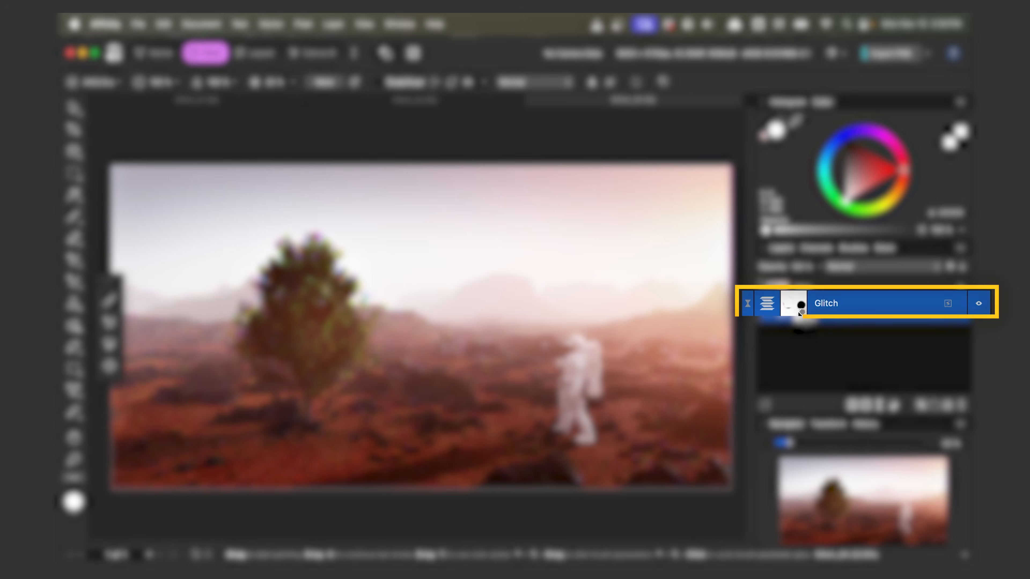
{"action": "mouse_move", "coordinate": [586, 333]}
{"action": "left_mouse_down"}
{"action": "mouse_move", "coordinate": [609, 357]}
{"action": "mouse_move", "coordinate": [651, 361]}
{"action": "left_mouse_up"}
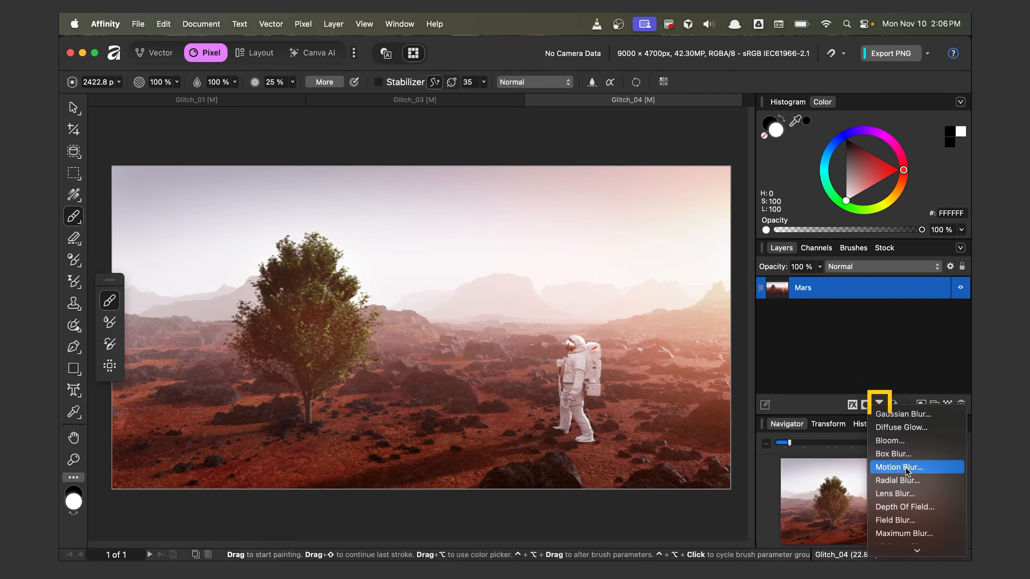
Add a fresh live Glitch filter to the unfiltered Mars layer, using the Quantization type with a raised glitch strength, and close its settings.
{"action": "scroll", "coordinate": [908, 481], "scroll_direction": "down", "scroll_amount": 5}
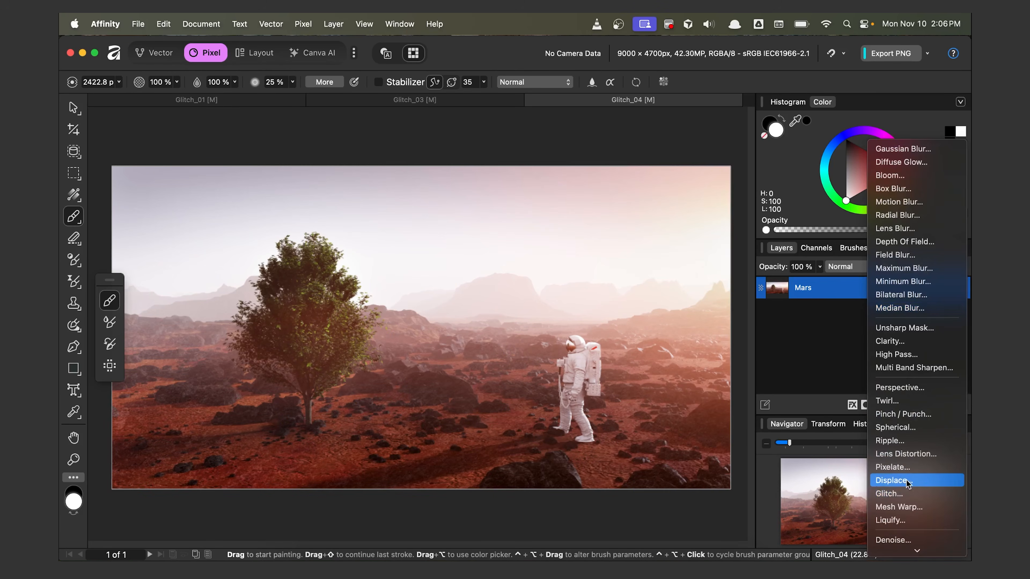
{"action": "left_click", "coordinate": [907, 493]}
{"action": "left_click", "coordinate": [621, 404]}
{"action": "left_click", "coordinate": [551, 454]}
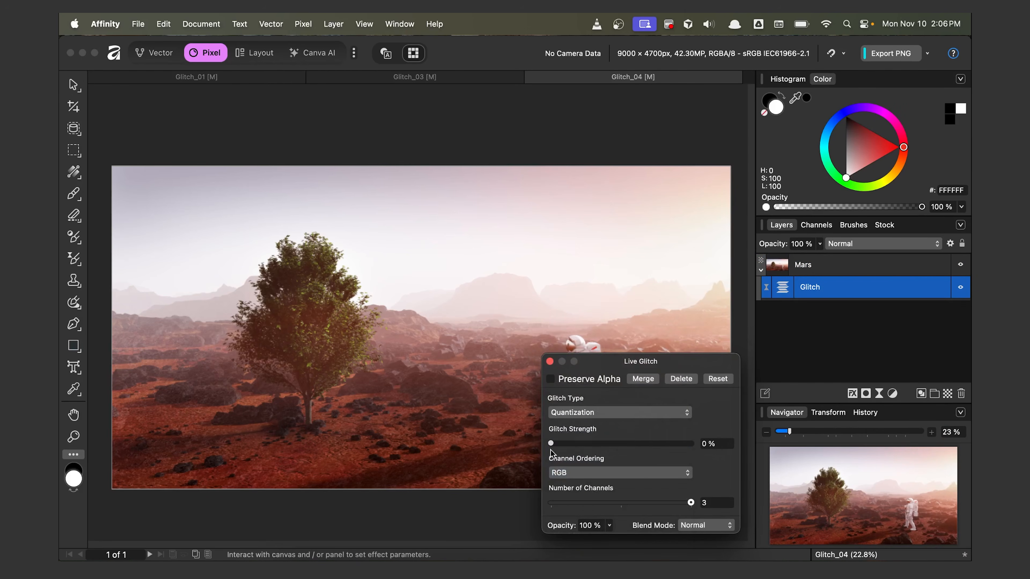
{"action": "left_click_drag", "start_coordinate": [562, 445], "coordinate": [690, 444]}
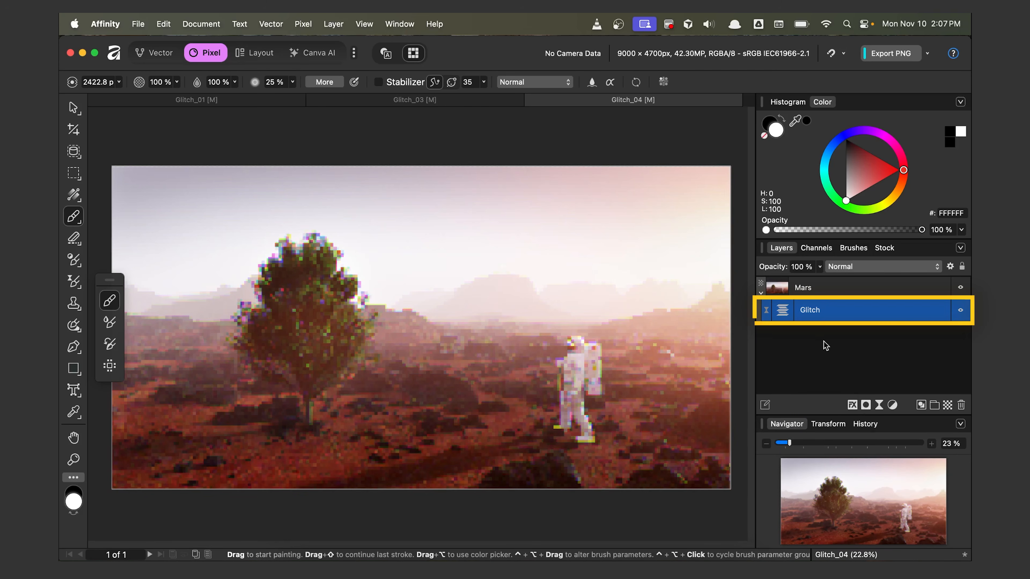
Add a new mask layer, nest it inside the Glitch filter, and expand the filter to reveal the mask.
{"action": "left_click", "coordinate": [866, 406]}
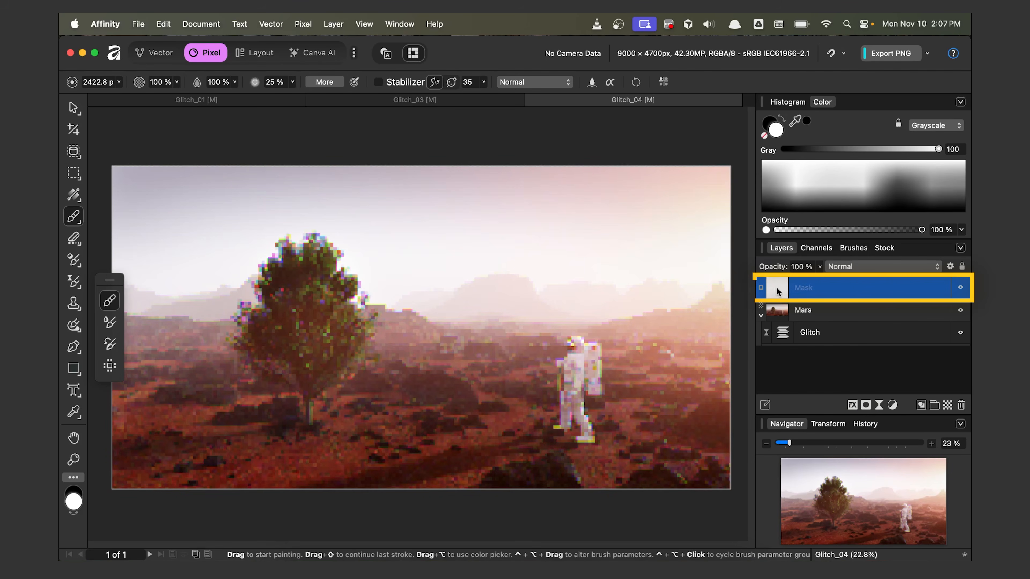
{"action": "left_click_drag", "start_coordinate": [791, 301], "coordinate": [812, 335]}
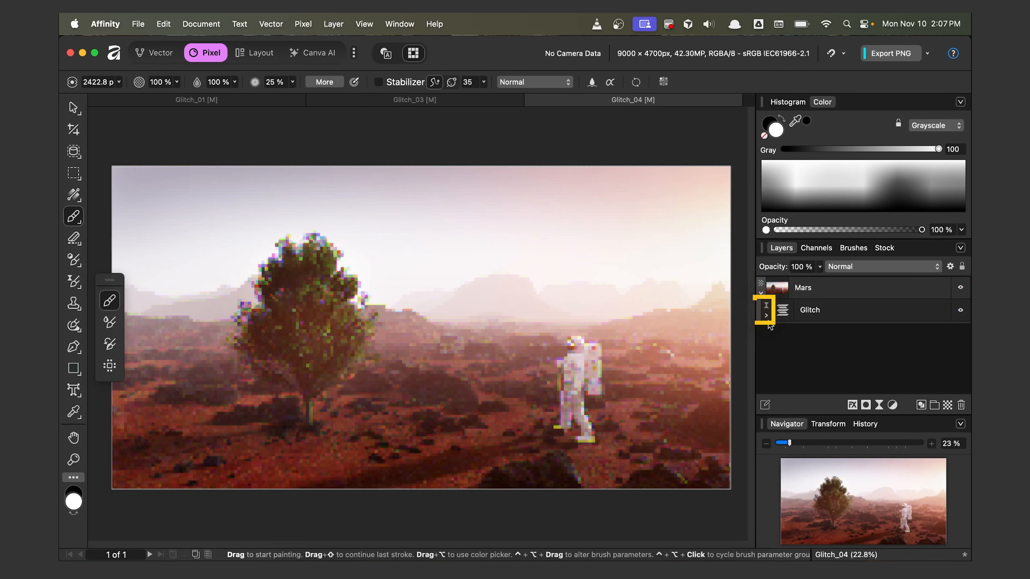
{"action": "left_click", "coordinate": [767, 316]}
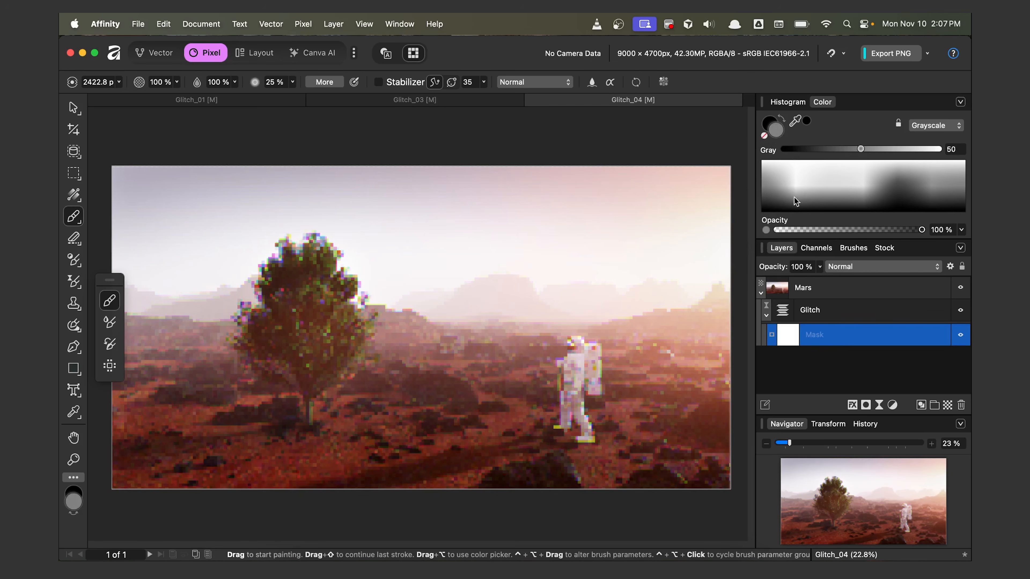
Paint black on the nested mask over the astronaut and the tree, and review the mask's editing commands.
{"action": "left_click_drag", "start_coordinate": [591, 390], "coordinate": [591, 355]}
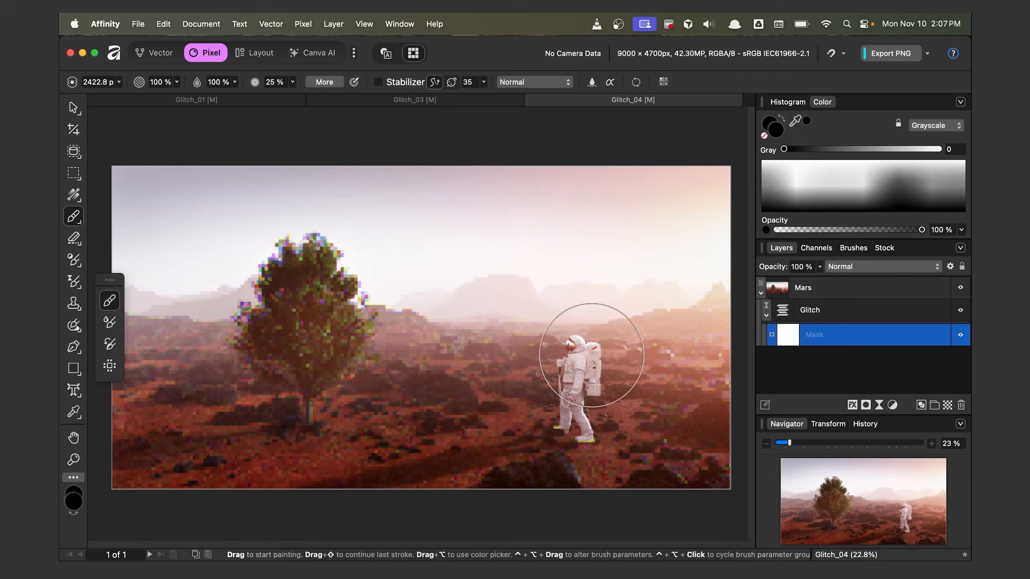
{"action": "mouse_move", "coordinate": [357, 280]}
{"action": "left_mouse_down"}
{"action": "mouse_move", "coordinate": [281, 298]}
{"action": "mouse_move", "coordinate": [310, 271]}
{"action": "mouse_move", "coordinate": [338, 366]}
{"action": "mouse_move", "coordinate": [309, 376]}
{"action": "left_mouse_up"}
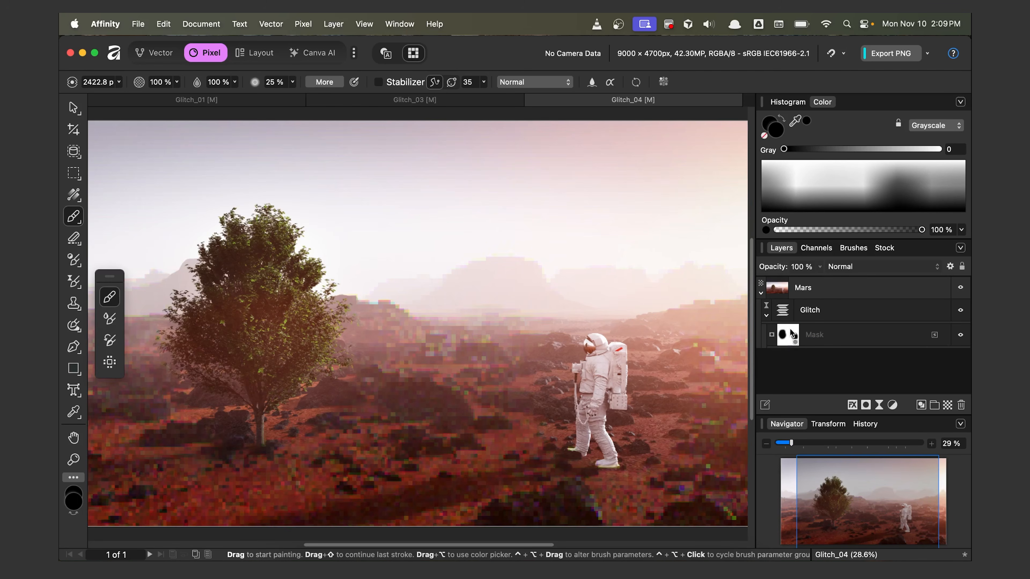
{"action": "right_click", "coordinate": [787, 335]}
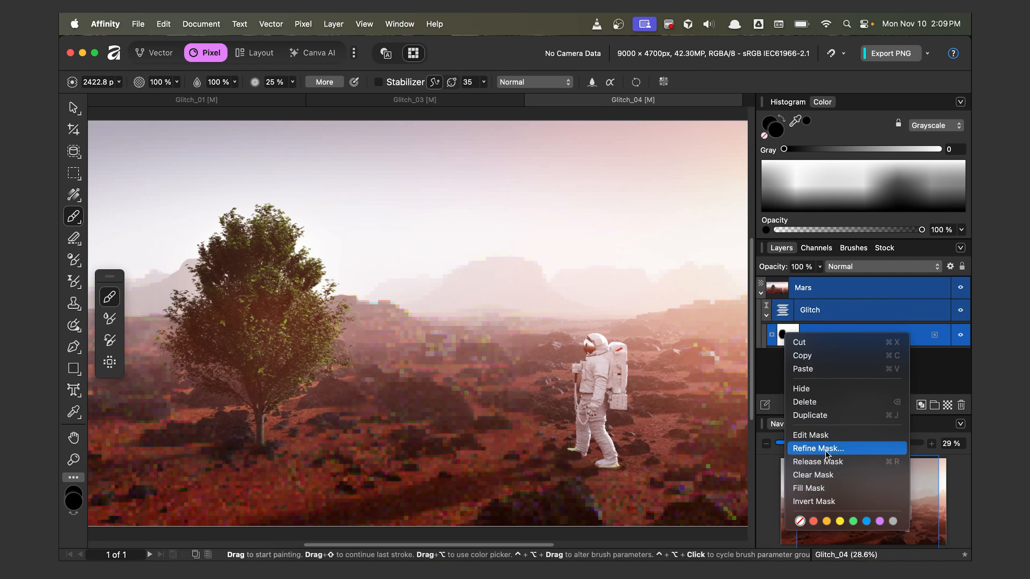
{"action": "left_click", "coordinate": [772, 385]}
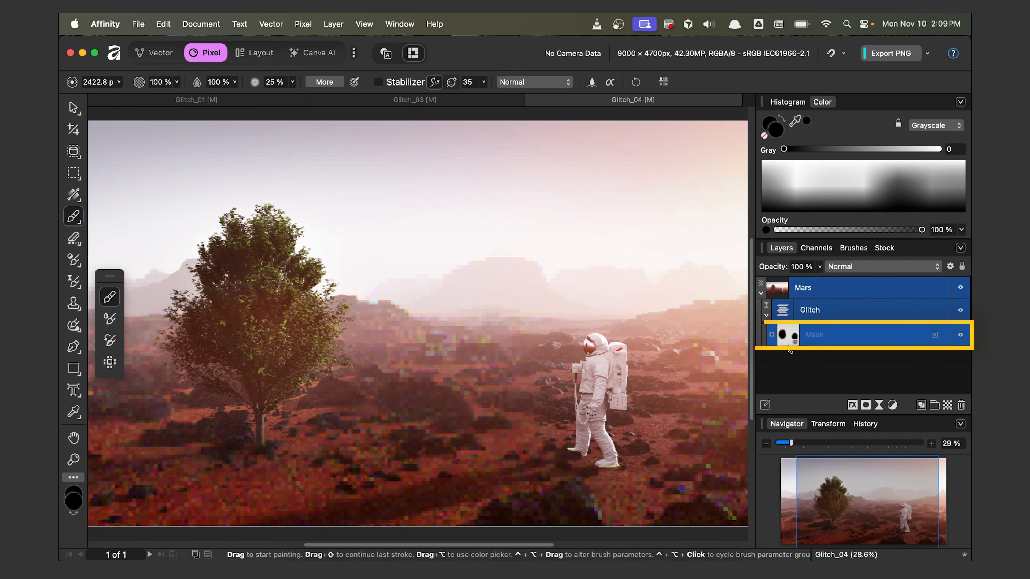
Try moving the mask from the Glitch filter directly onto the Mars layer, and delete that mask.
{"action": "left_click_drag", "start_coordinate": [789, 343], "coordinate": [779, 289]}
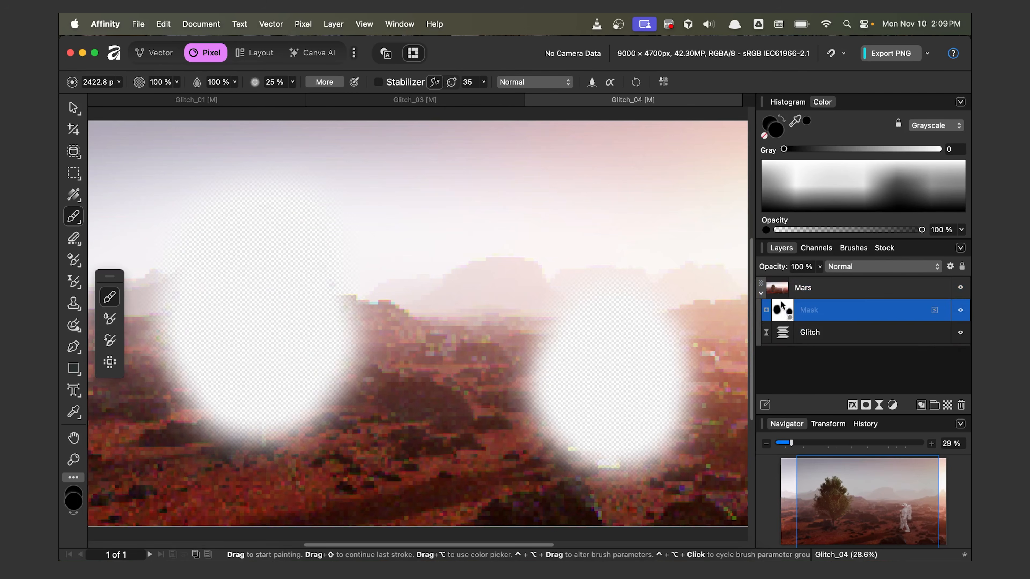
{"action": "left_click", "coordinate": [961, 406]}
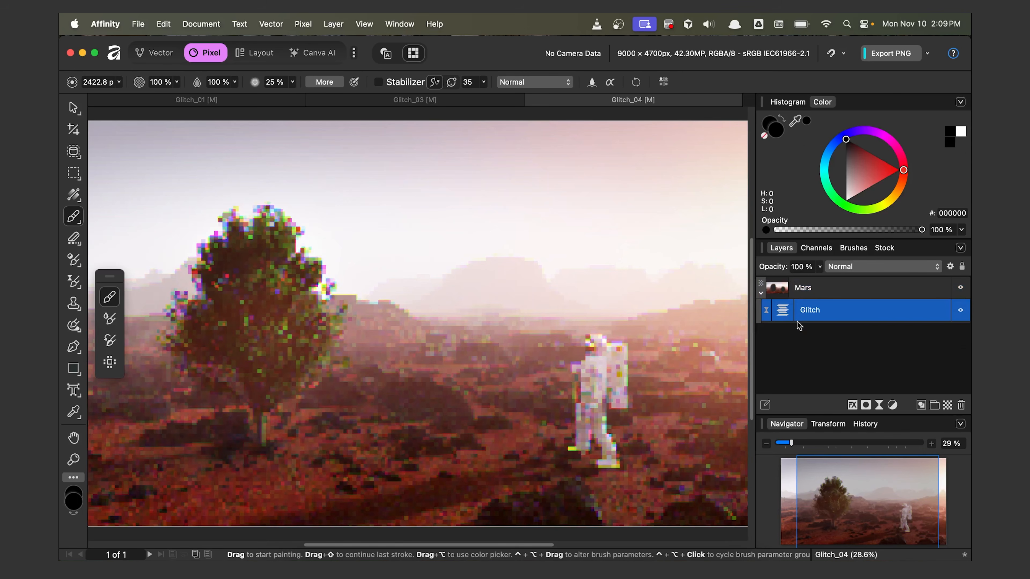
Add a fresh mask layer and nest it inside the Mars layer's Glitch filter.
{"action": "left_click", "coordinate": [866, 405]}
{"action": "left_click_drag", "start_coordinate": [777, 288], "coordinate": [783, 338]}
Paint black on the new Glitch mask over the astronaut and the tree, and bring up the mask's editing commands.
{"action": "mouse_move", "coordinate": [596, 384]}
{"action": "left_mouse_down"}
{"action": "mouse_move", "coordinate": [591, 399]}
{"action": "mouse_move", "coordinate": [604, 385]}
{"action": "left_mouse_up"}
{"action": "mouse_move", "coordinate": [315, 260]}
{"action": "left_mouse_down"}
{"action": "mouse_move", "coordinate": [308, 312]}
{"action": "mouse_move", "coordinate": [250, 361]}
{"action": "mouse_move", "coordinate": [263, 405]}
{"action": "left_mouse_up"}
{"action": "right_click", "coordinate": [788, 335]}
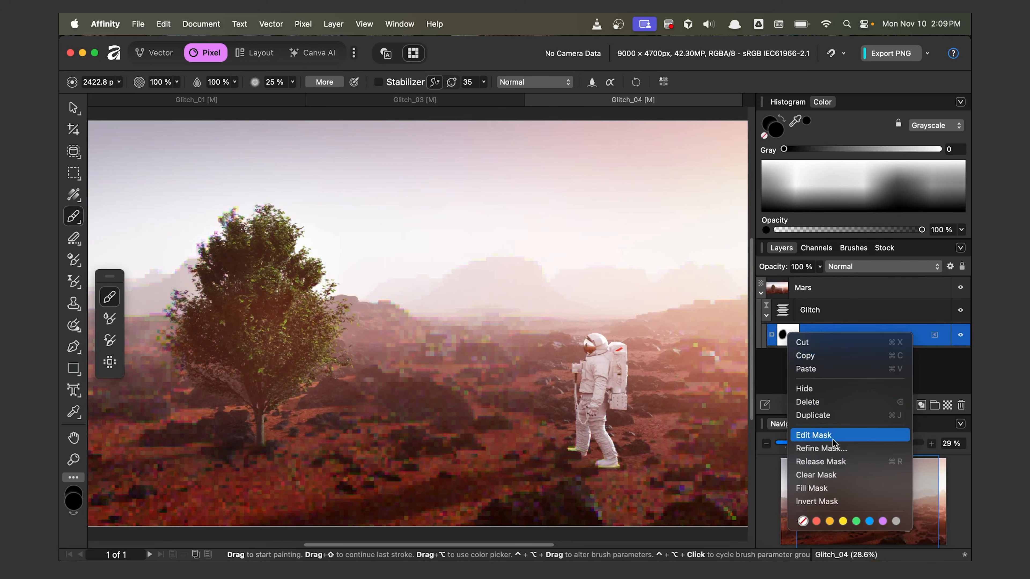